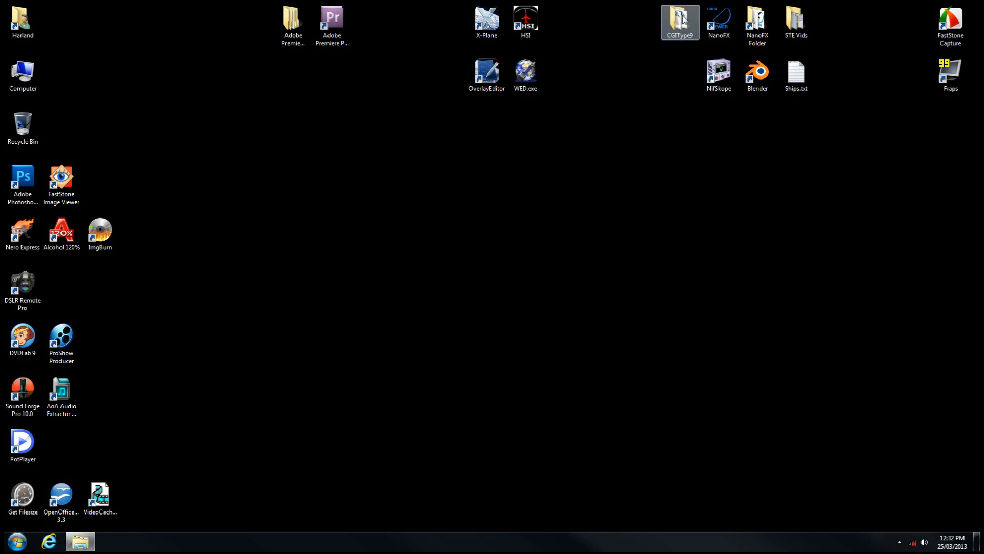
Move the CGIType9 folder near the desktop centre and open it.
left_click_drag(683, 20, 488, 234)
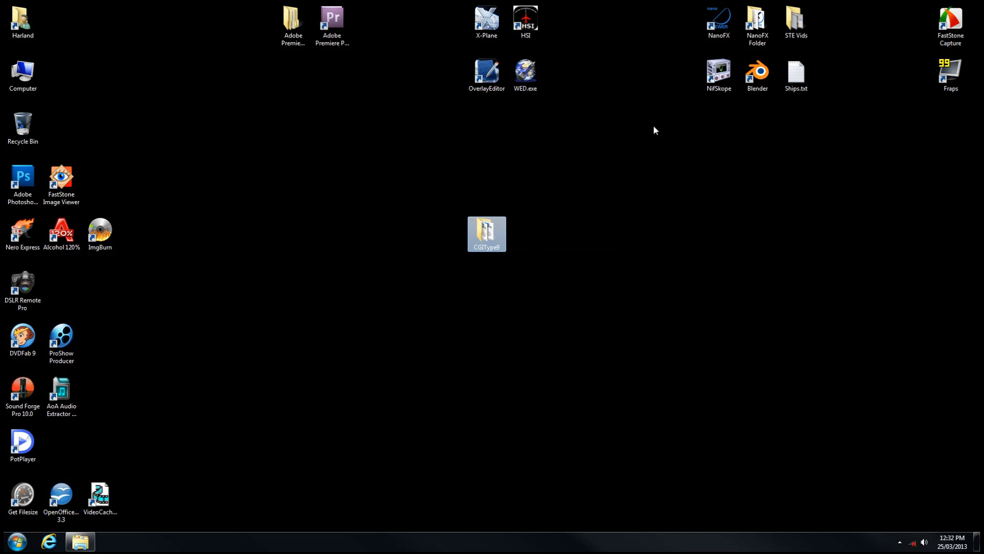
mouse_move(490, 232)
left_click_drag(489, 231, 566, 180)
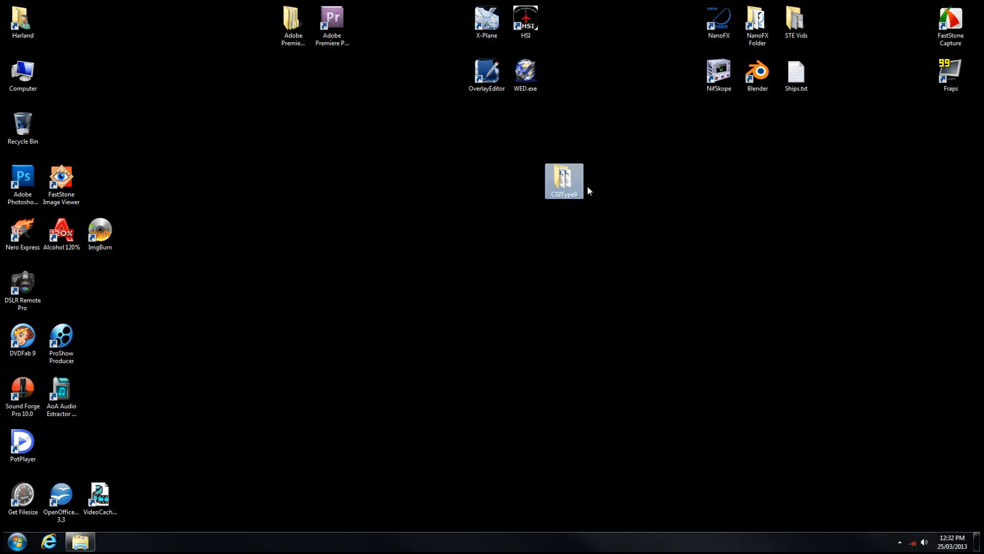
mouse_move(561, 187)
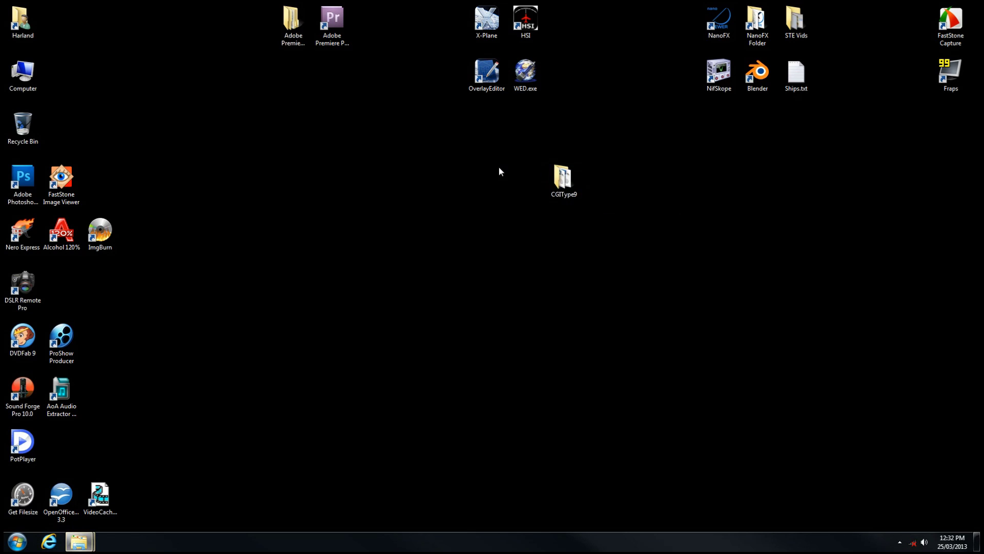
double_click(562, 177)
Shift the CGIType9 window to the left and select type9.nif.
left_click_drag(703, 72, 333, 77)
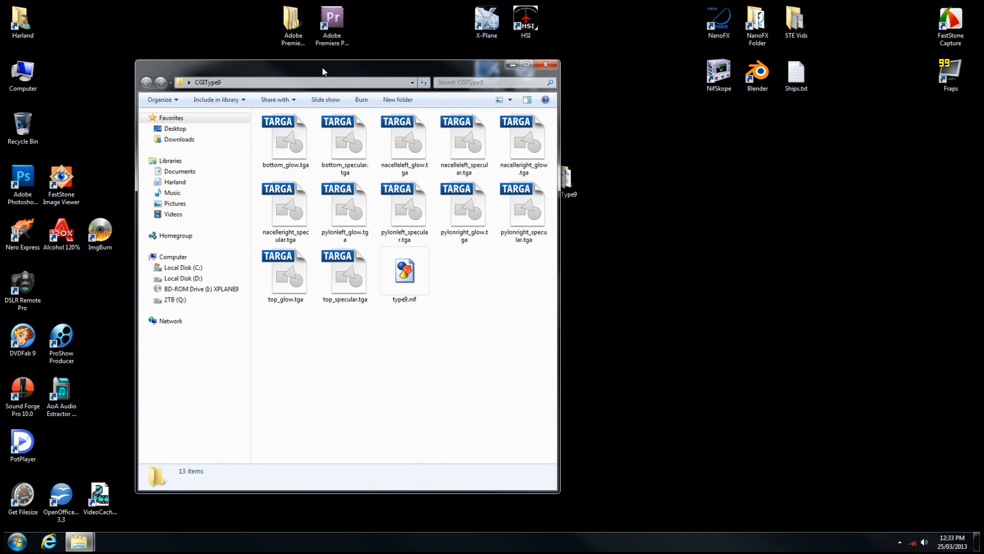
left_click_drag(323, 75, 277, 83)
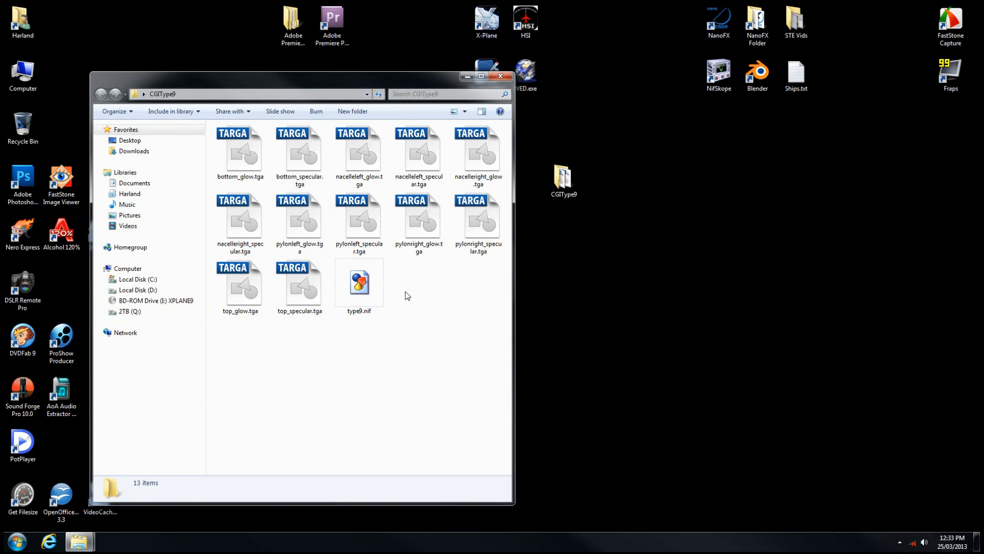
left_click_drag(352, 78, 303, 77)
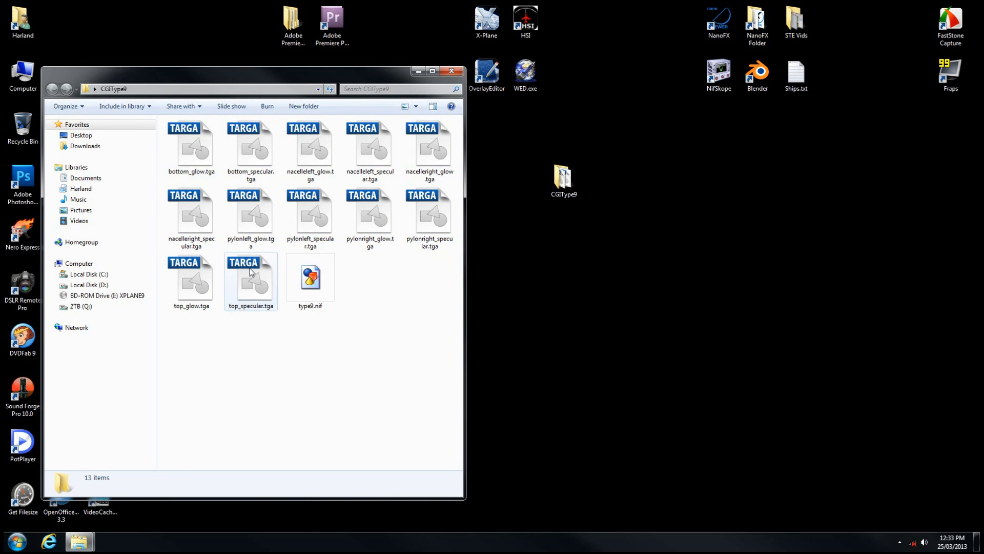
left_click(319, 277)
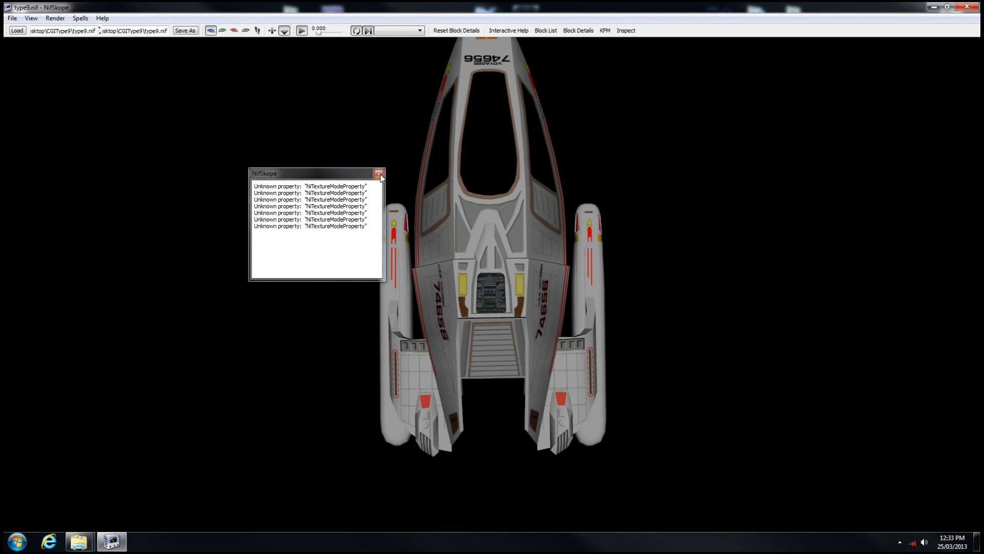
Dismiss the unknown-property warning, then select and deselect the shuttle's main hull.
left_click(379, 174)
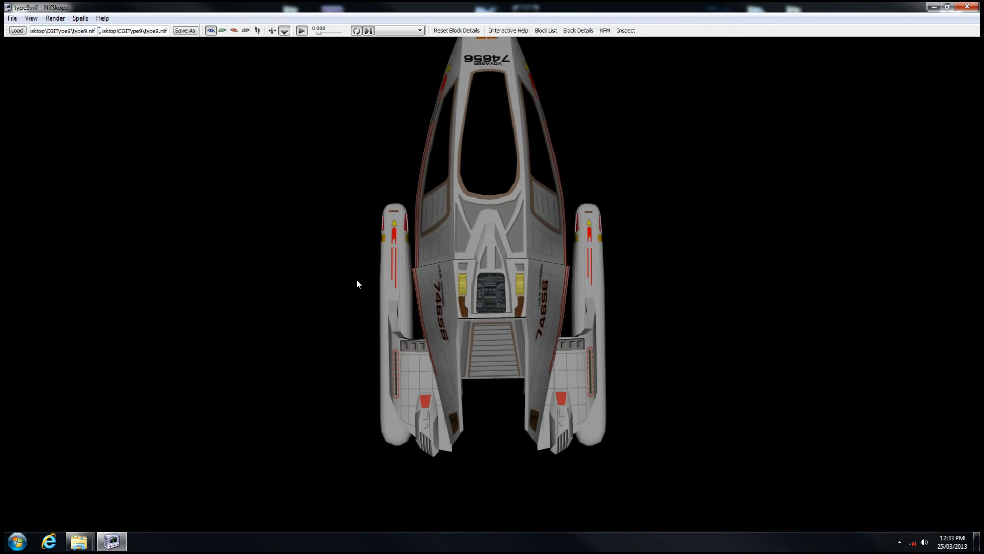
left_click(472, 156)
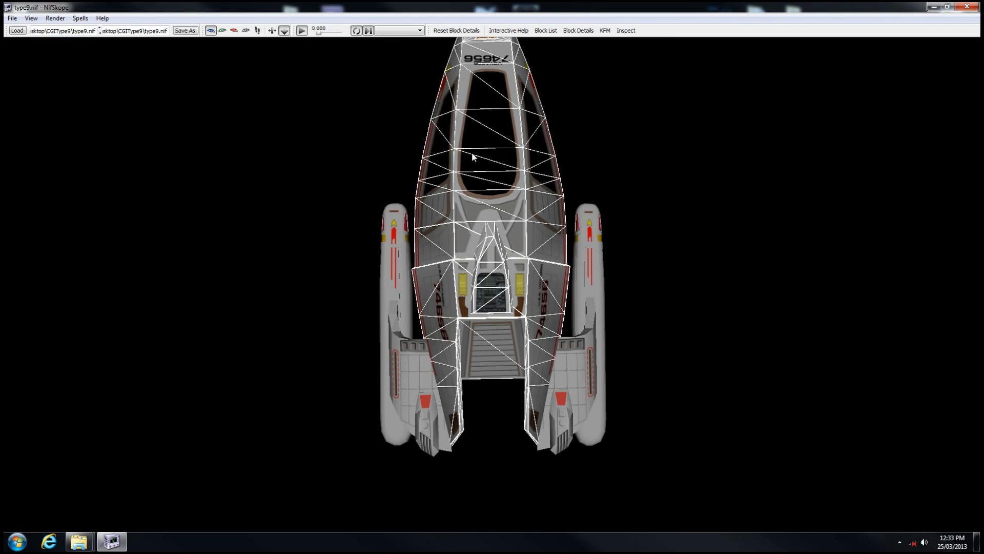
left_click(247, 323)
Orbit and zoom the shuttle to inspect its side, front, rear and top.
left_click_drag(259, 393, 314, 308)
left_click_drag(231, 334, 561, 328)
scroll(558, 326, "up", 3)
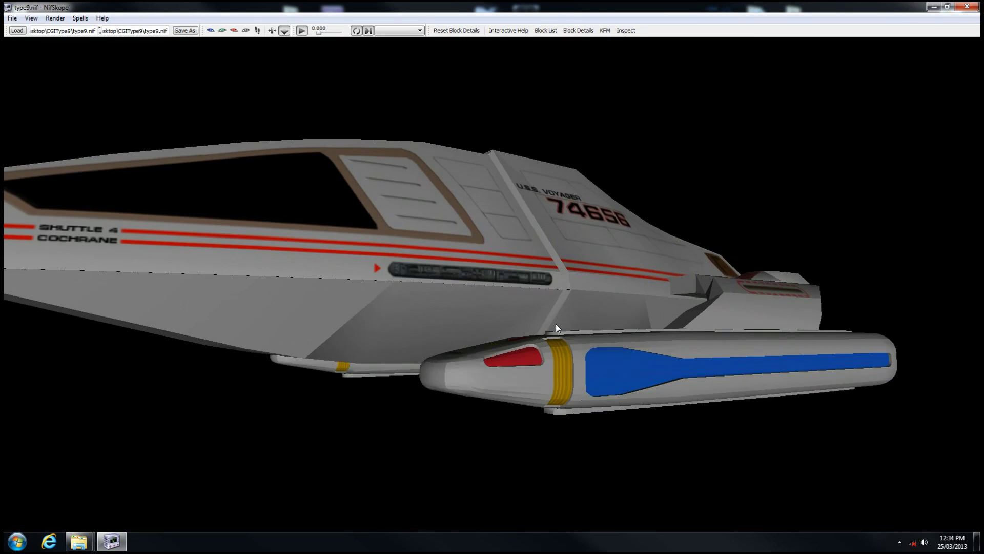
scroll(556, 324, "down", 6)
scroll(451, 338, "up", 4)
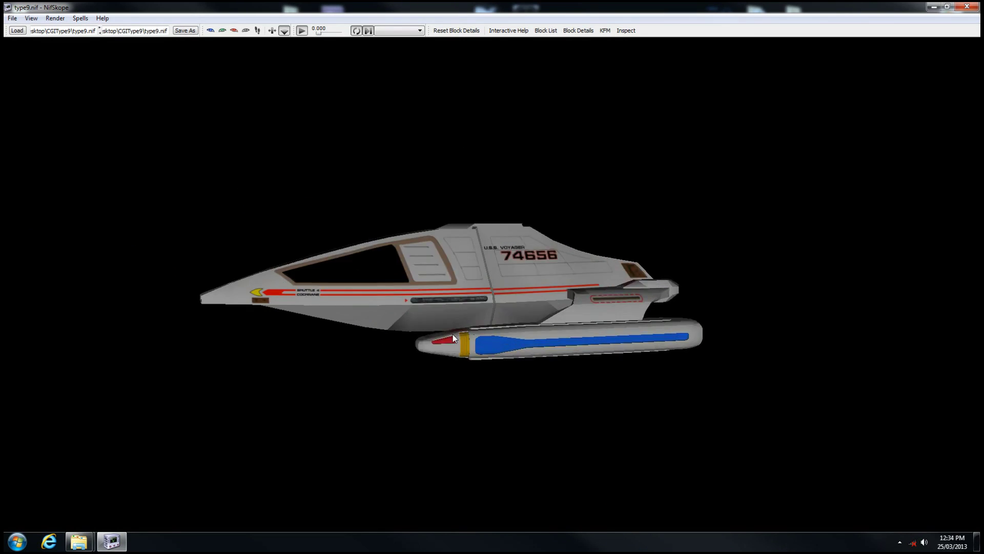
scroll(470, 326, "down", 3)
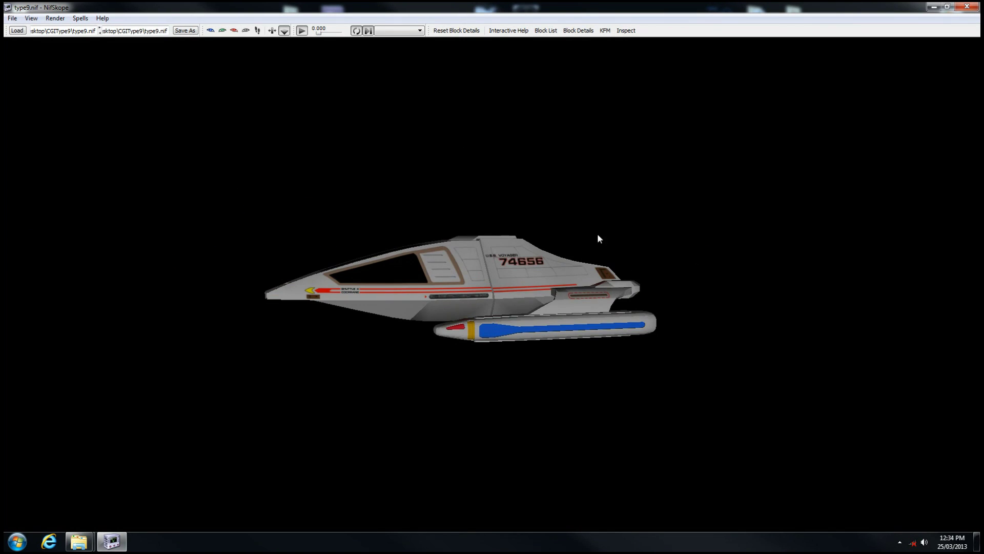
left_click_drag(598, 237, 500, 311)
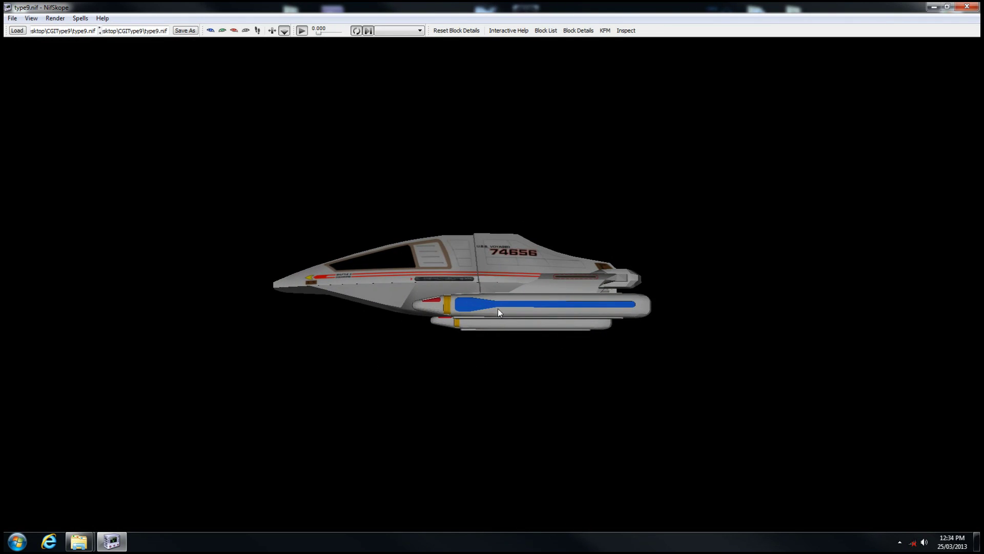
left_click_drag(346, 338, 270, 274)
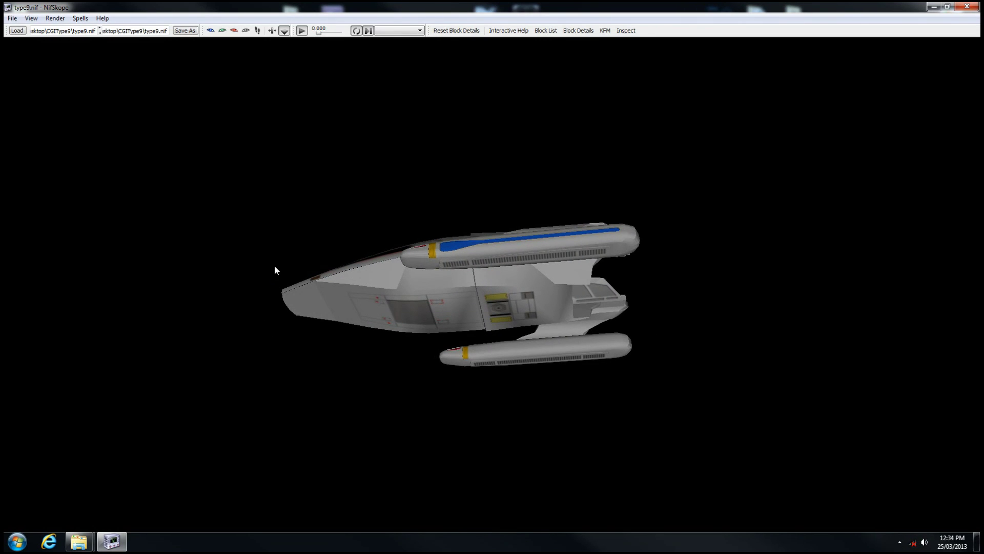
mouse_move(296, 361)
left_mouse_down()
mouse_move(297, 395)
mouse_move(266, 406)
mouse_move(280, 365)
left_mouse_up()
left_click_drag(263, 287, 259, 384)
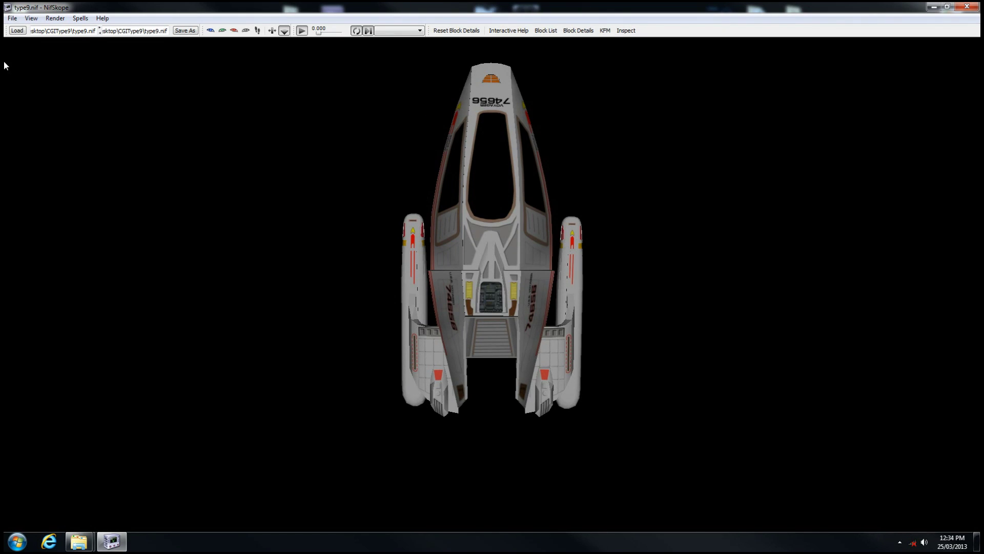
Export the entire scene with Export .OBJ, saving it as Type 9.obj in CGIType9.
left_click(11, 19)
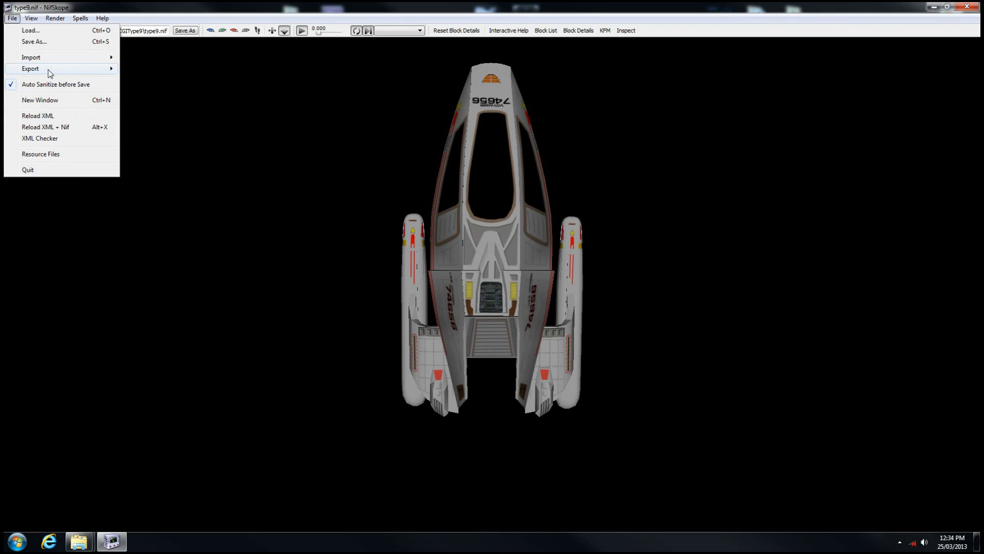
mouse_move(66, 72)
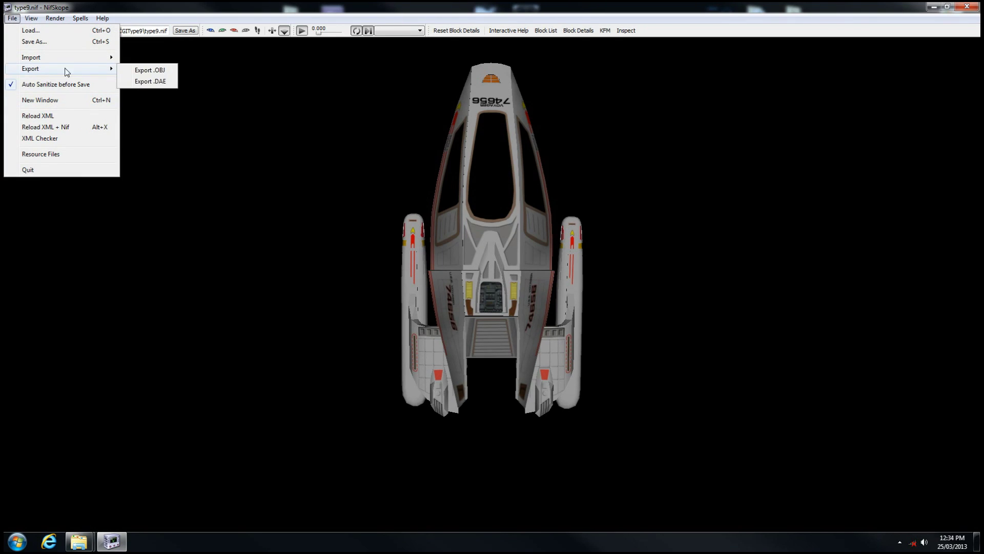
left_click(156, 70)
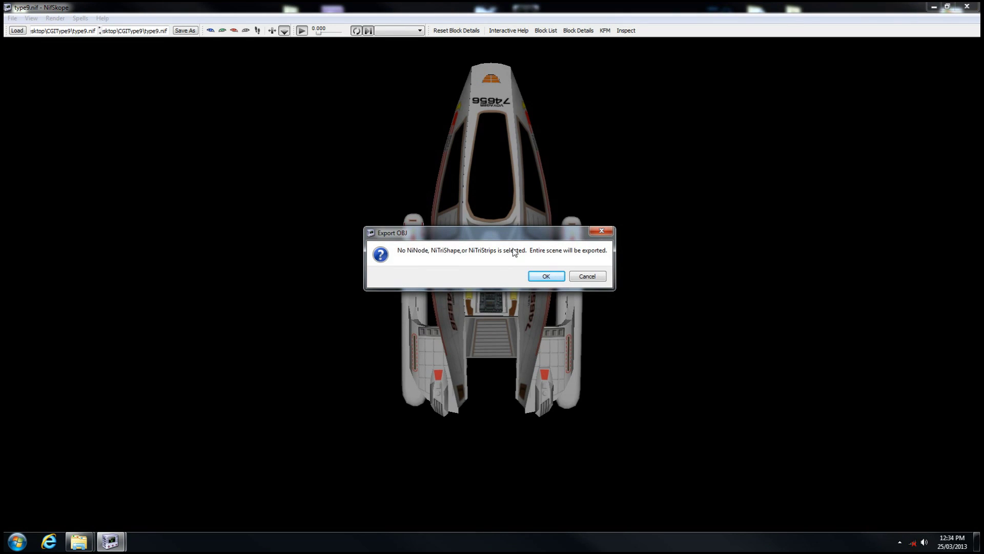
left_click(555, 276)
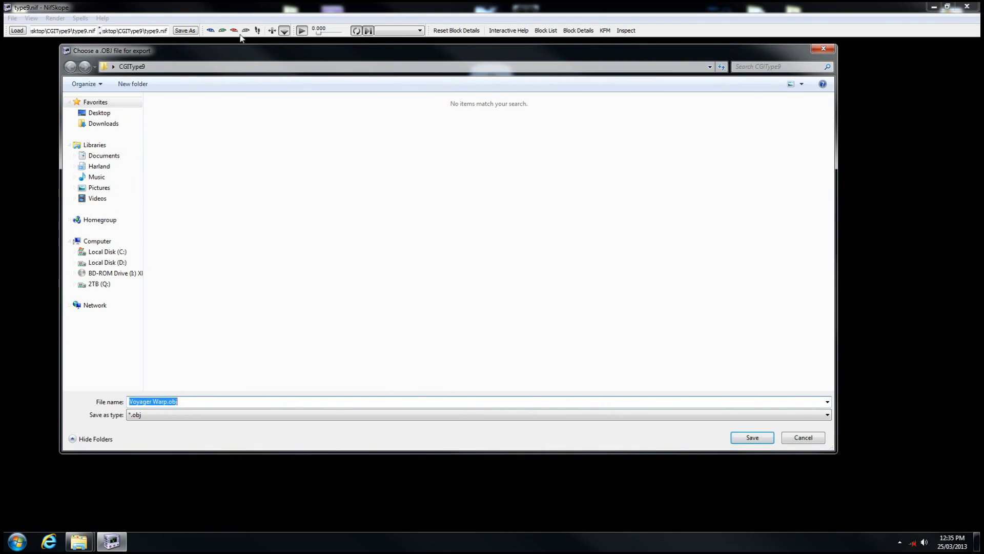
left_click_drag(243, 48, 283, 81)
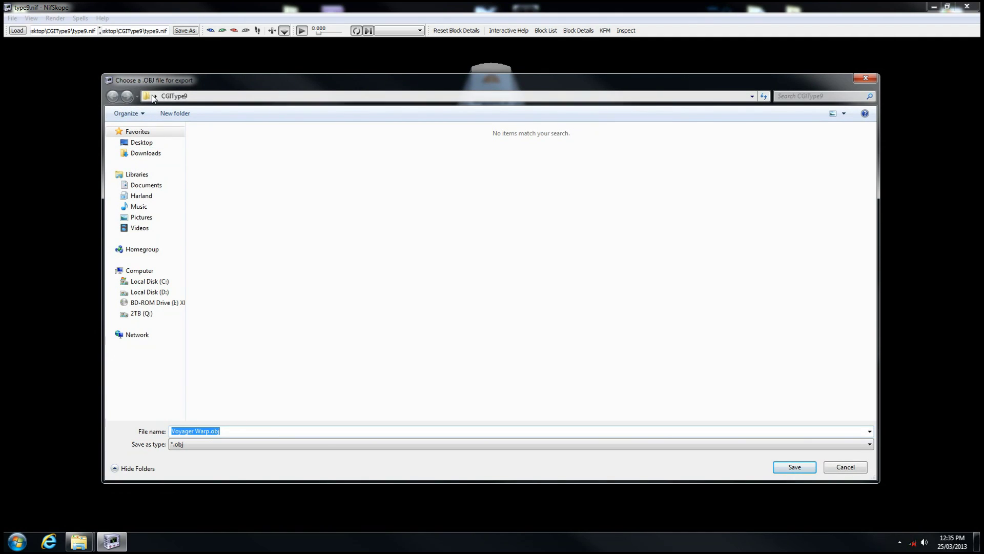
left_click(176, 97)
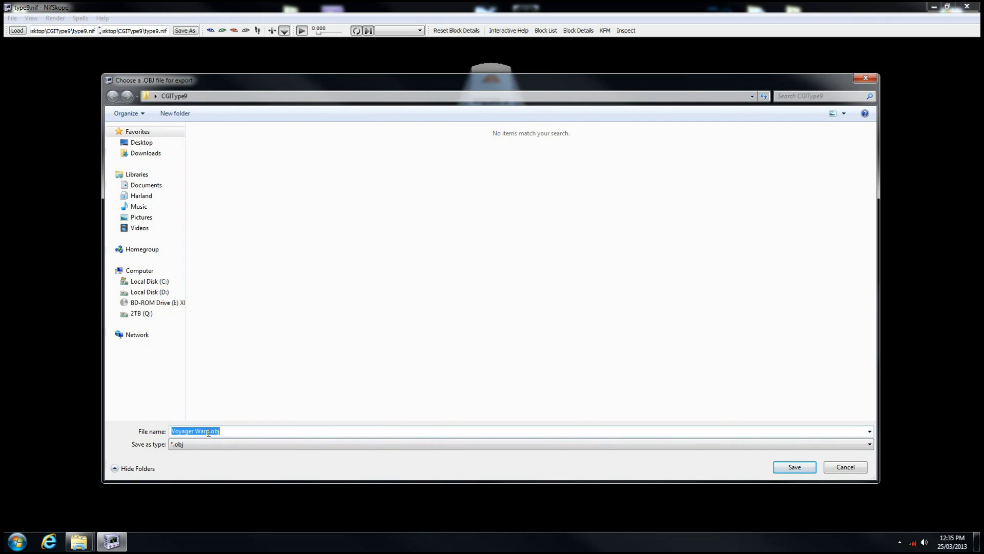
left_click_drag(220, 432, 129, 437)
key("Delete")
key("Delete")
type("Type")
left_click(775, 464)
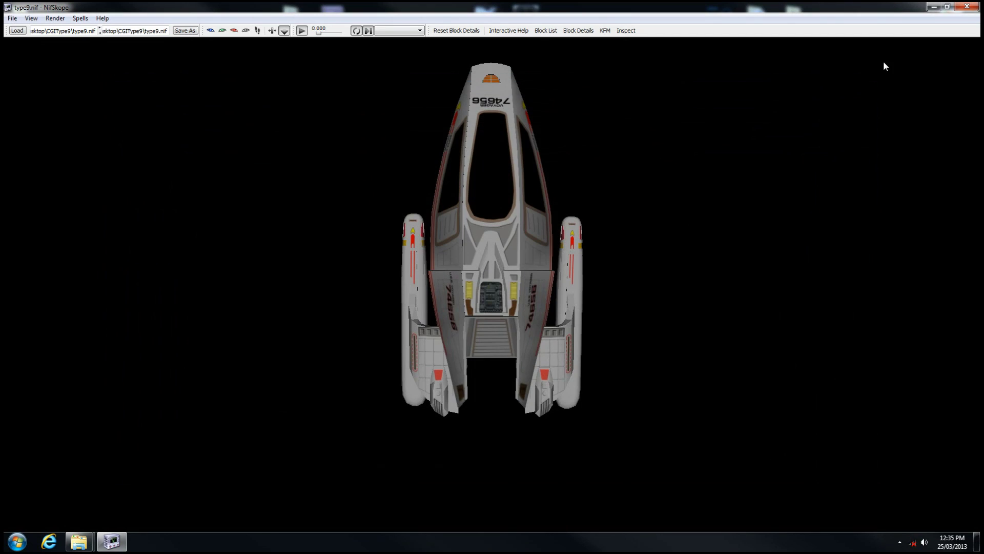
Close NifSkope, check the new Type 9.obj and Type 9.mtl files, and launch Blender.
left_click(967, 7)
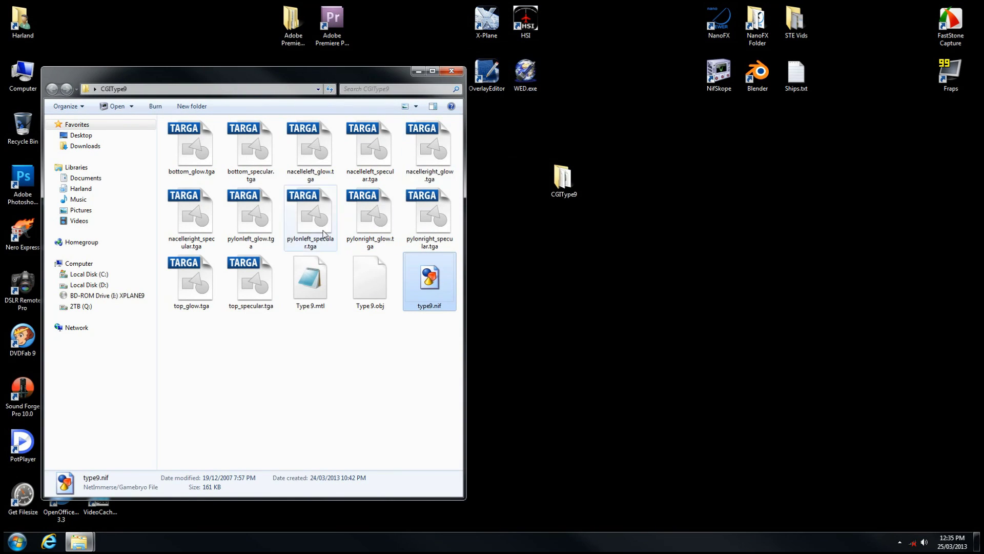
left_click(373, 283)
key("Left")
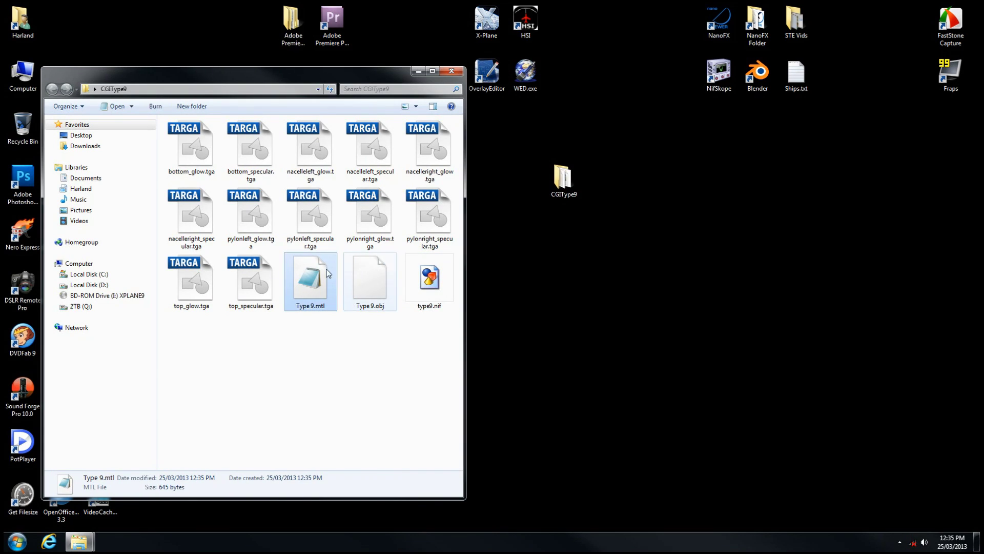
left_click(371, 277)
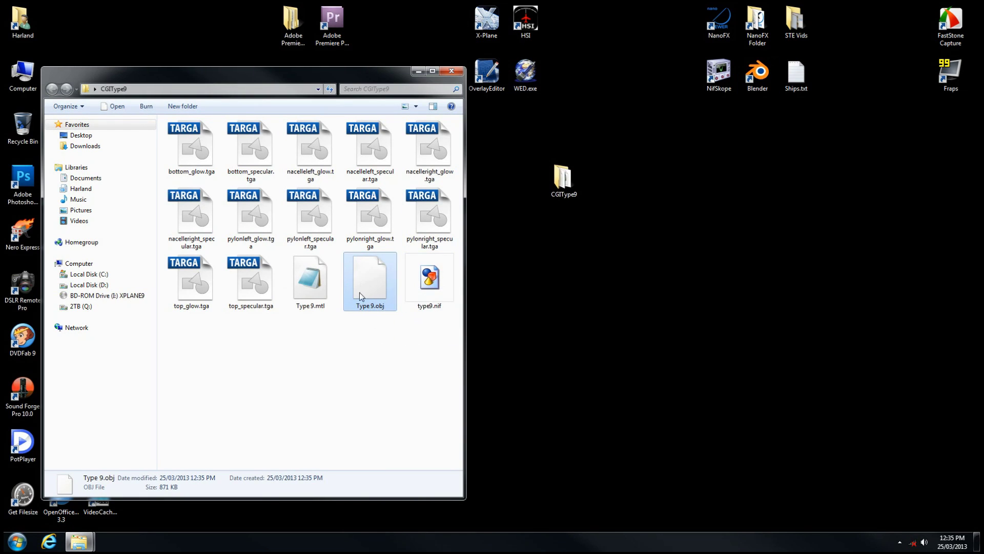
double_click(764, 72)
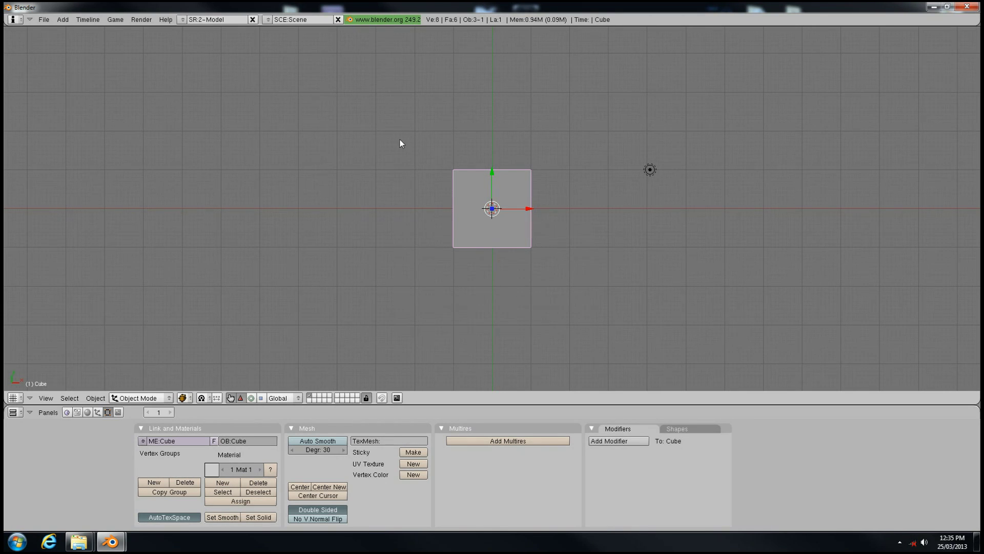
Erase Blender's default cube with X and confirm the deletion.
key("x")
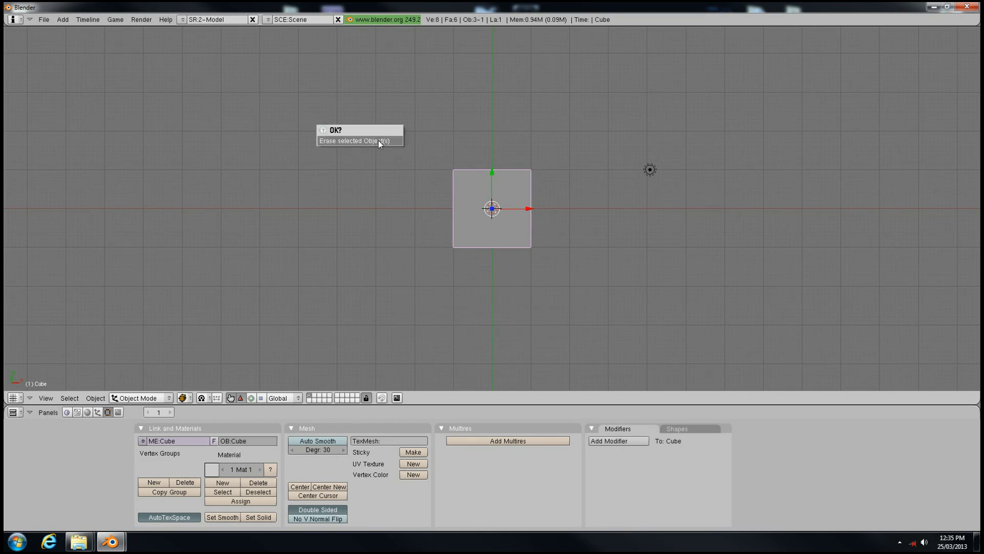
left_click(348, 140)
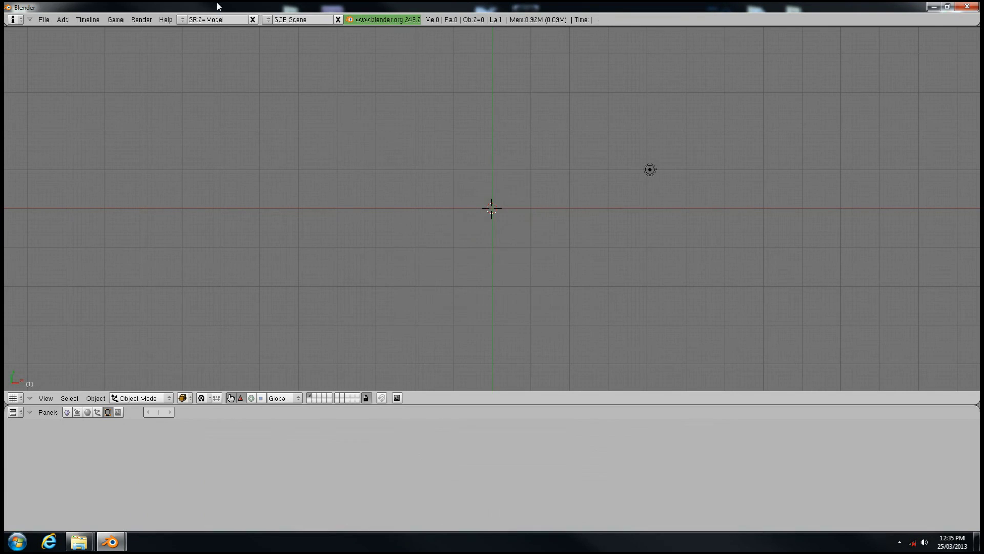
left_click(41, 20)
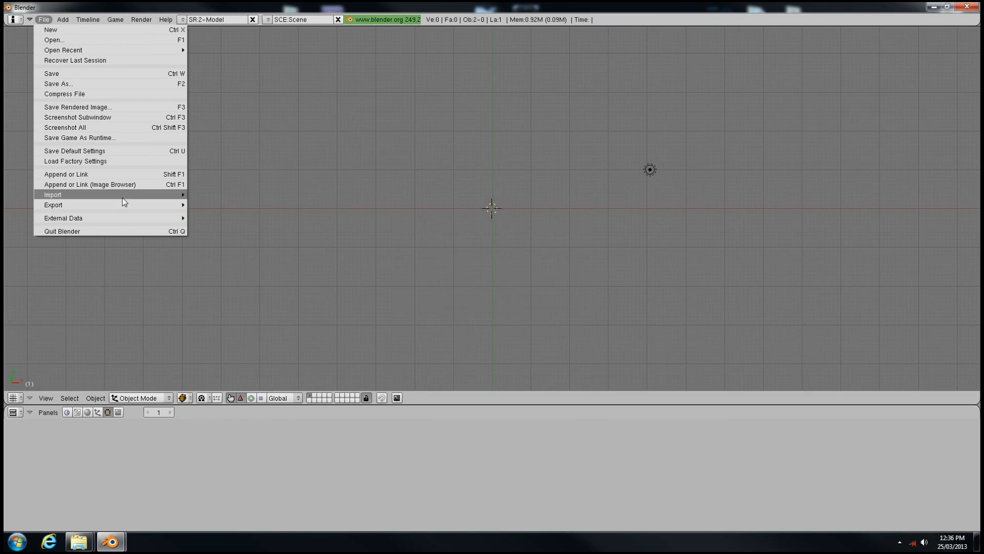
Start the Wavefront (.obj) import and bring the CGIType9 folder window forward.
mouse_move(125, 196)
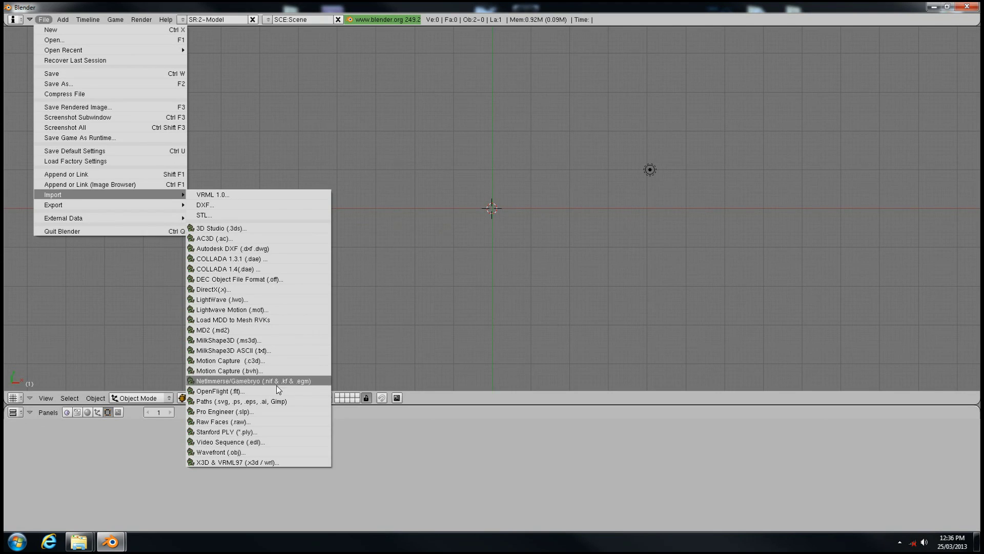
left_click(221, 451)
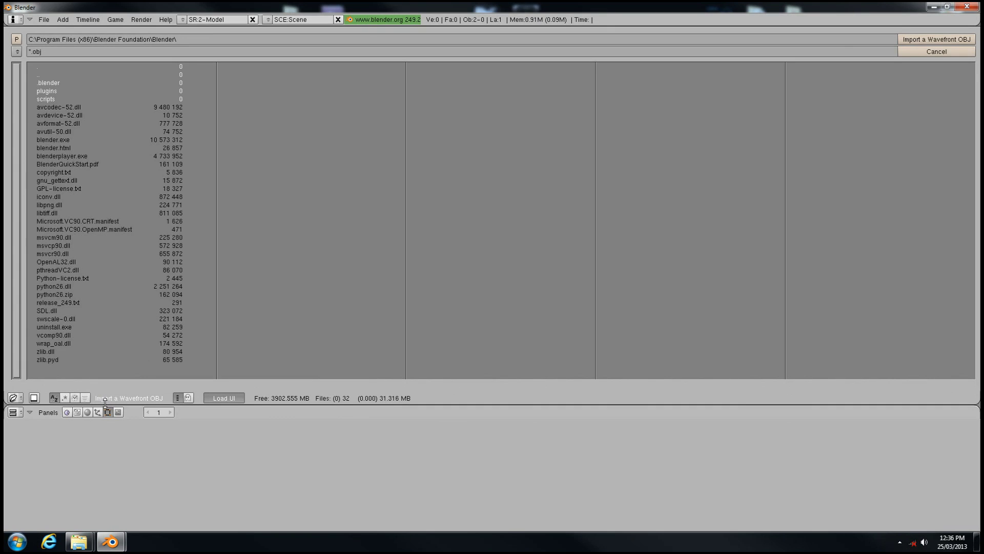
mouse_move(79, 541)
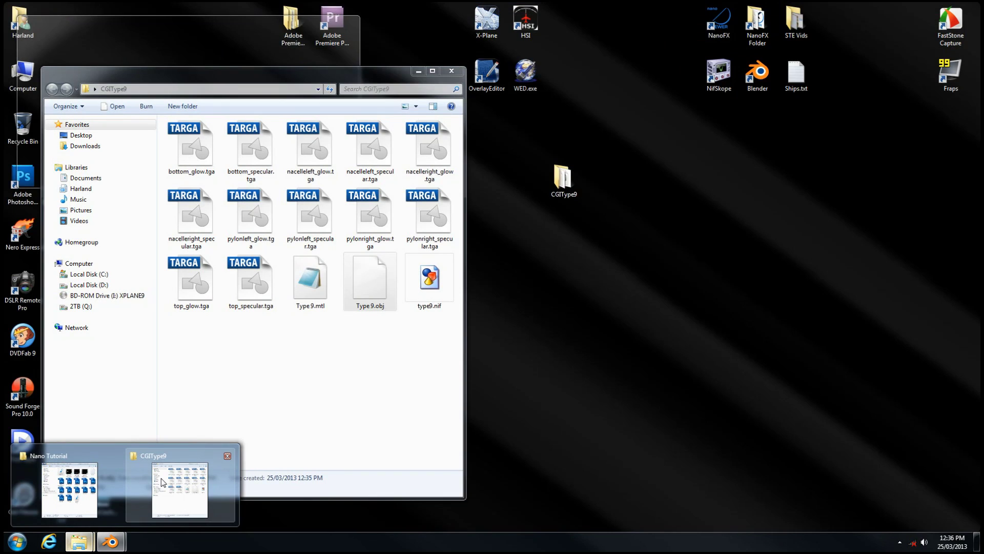
left_click(163, 481)
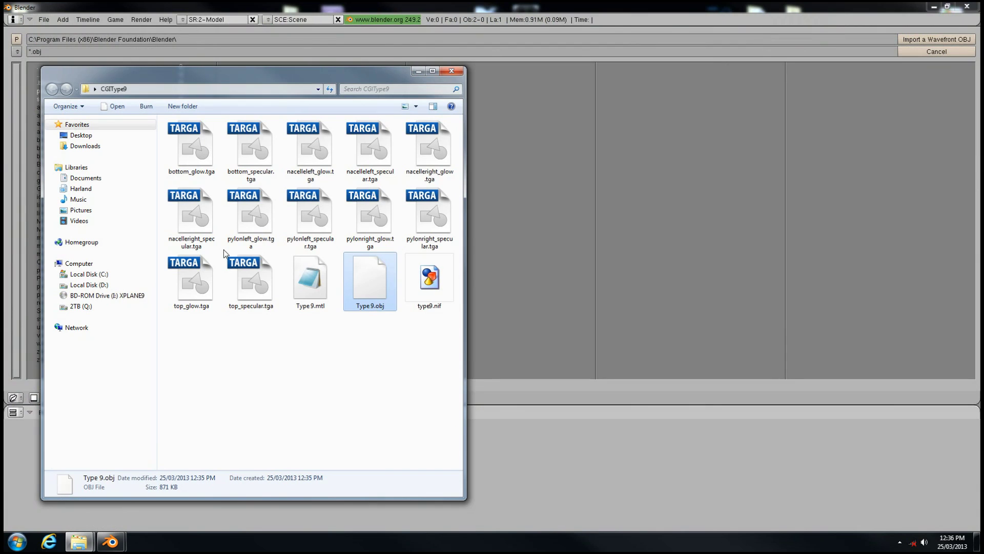
Copy the CGIType9 folder address from the Explorer address bar and return to Blender.
left_click_drag(223, 75, 251, 77)
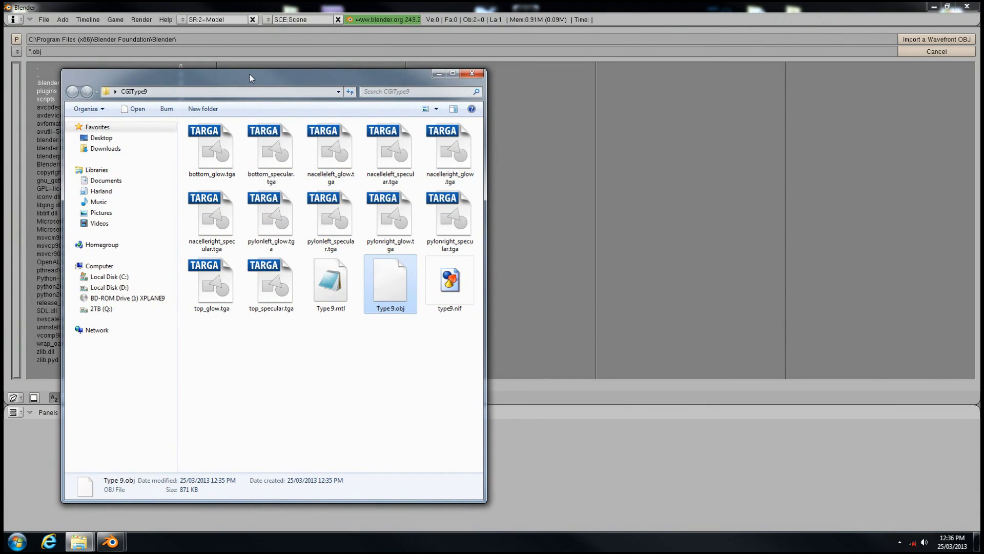
left_click(209, 92)
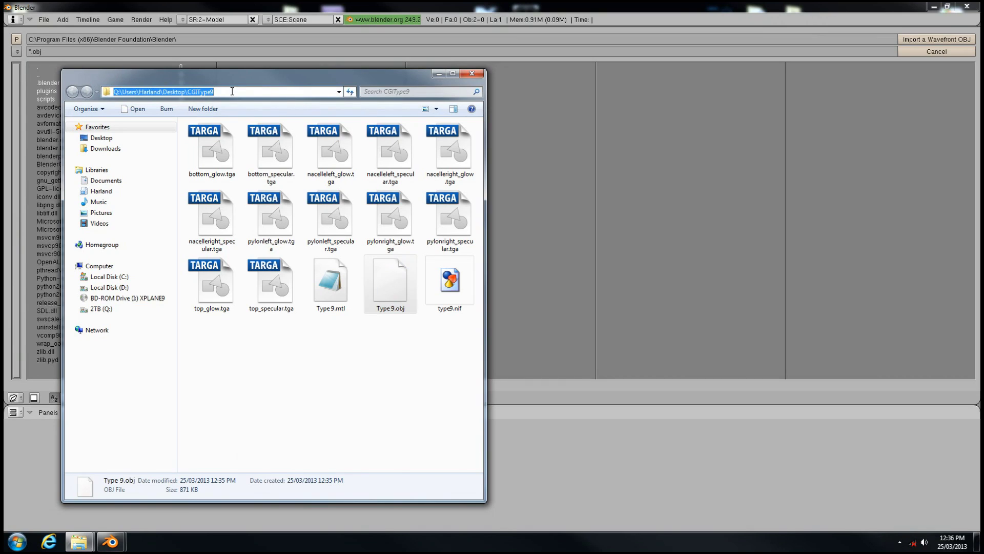
right_click(226, 91)
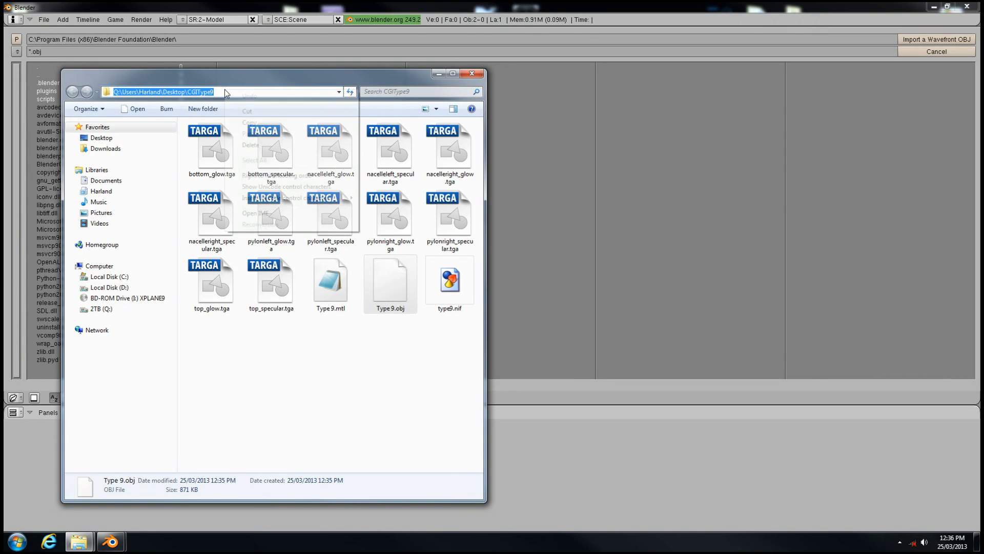
left_click(265, 123)
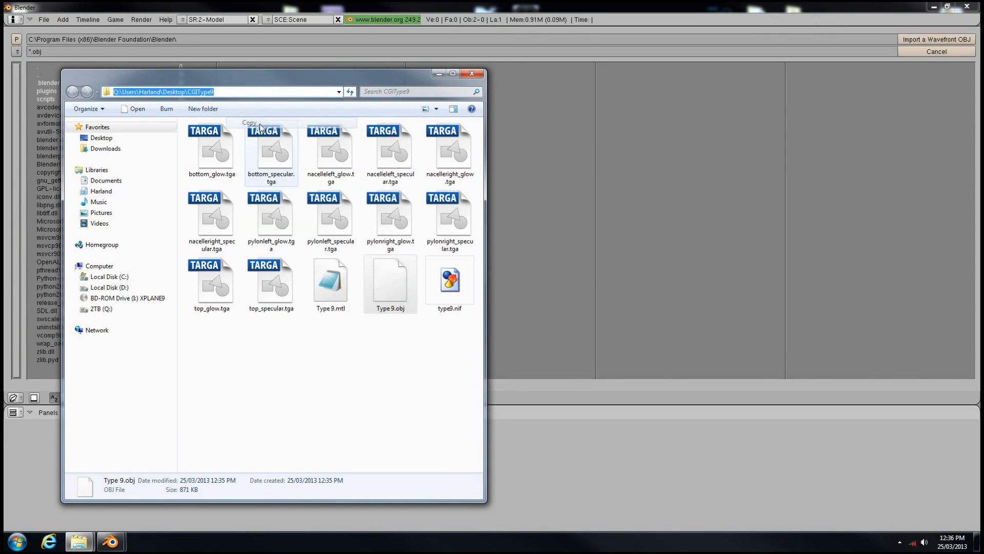
left_click(278, 6)
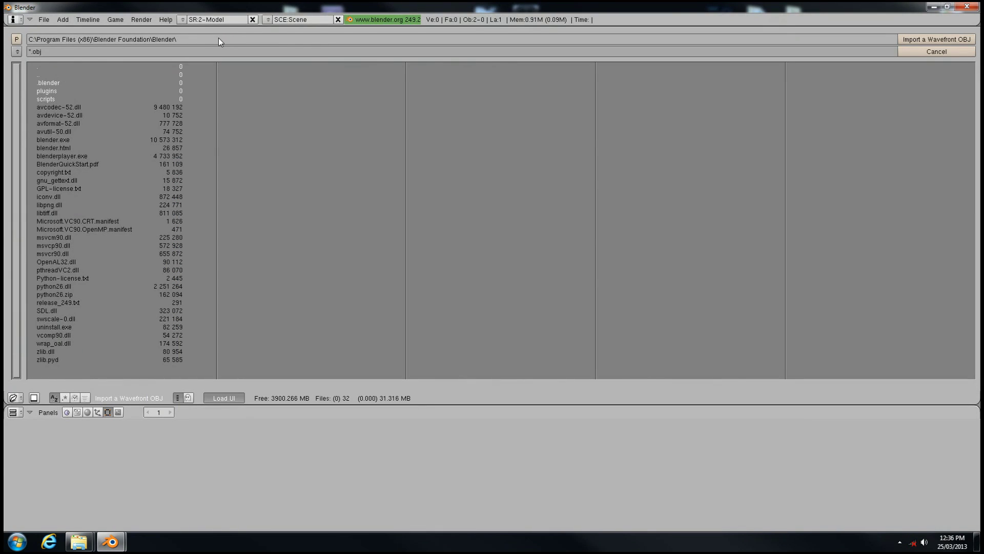
Paste the CGIType9 path into the import browser and choose Type 9.obj.
left_click(17, 51)
left_click(210, 39)
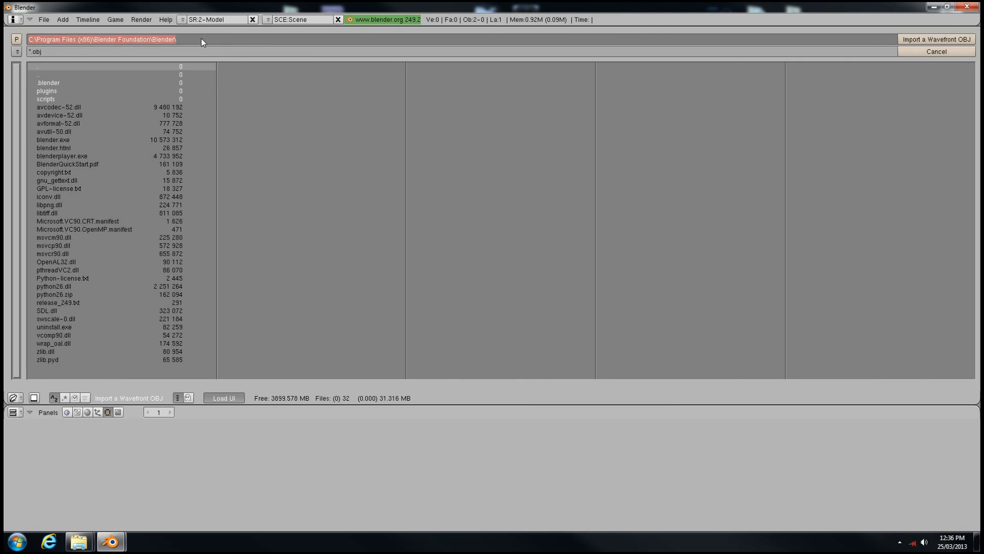
key("ctrl+v")
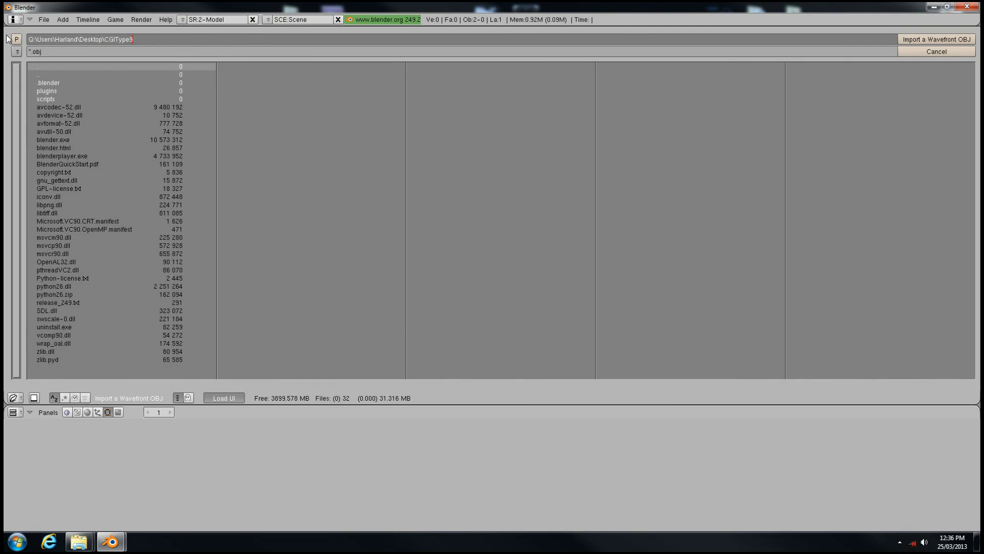
key("Return")
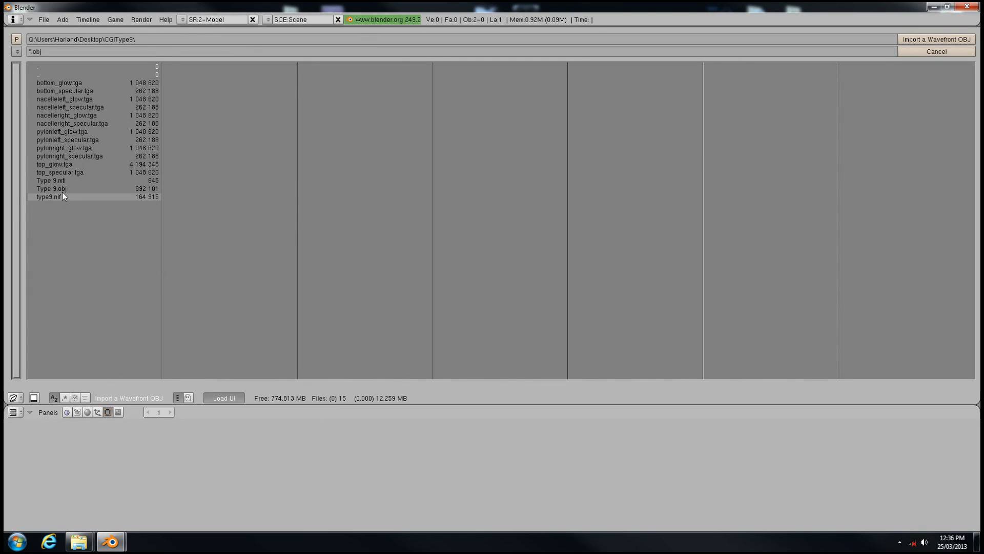
left_click(46, 191)
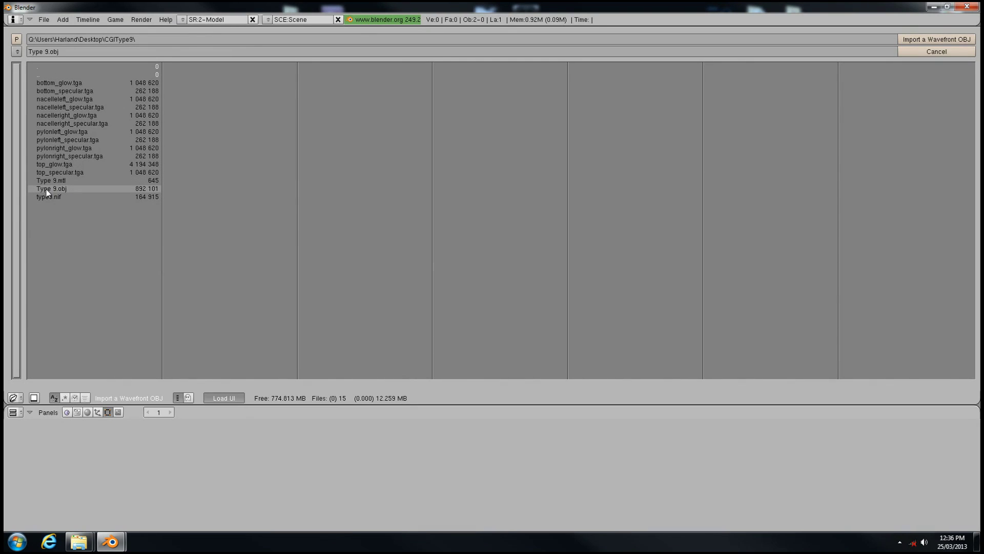
Enable Smooth Groups and Object splitting in the OBJ import options.
left_click(933, 40)
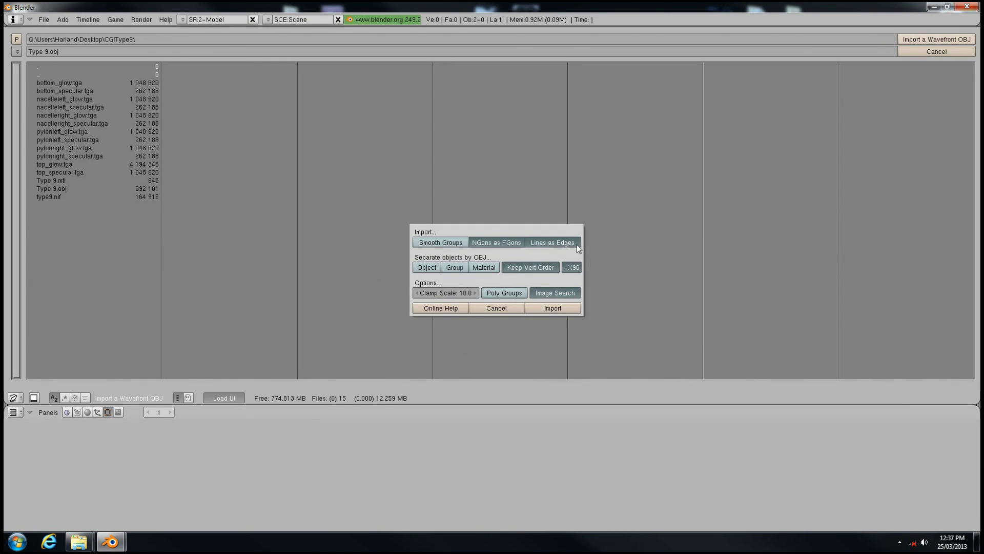
left_click(427, 244)
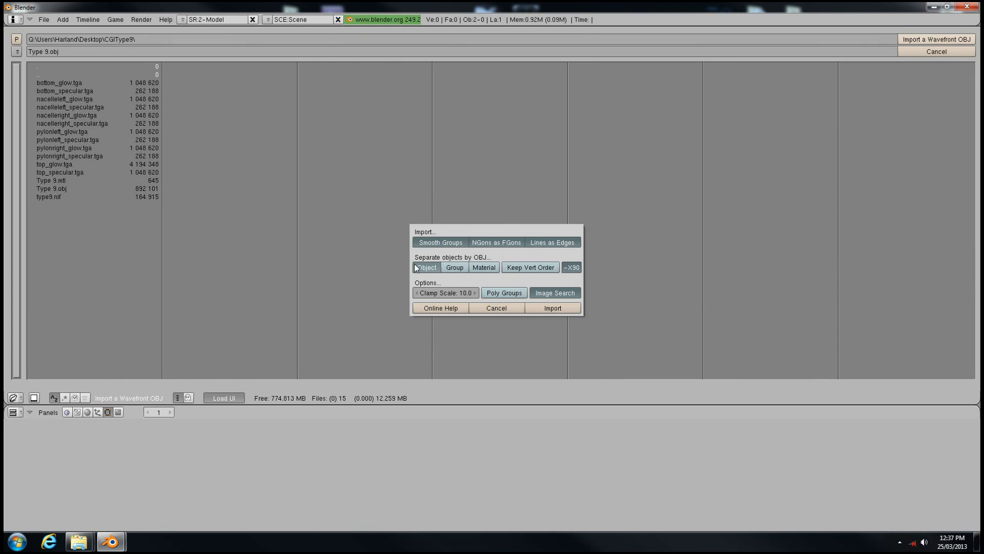
left_click(416, 265)
Import Type 9.obj into the scene.
left_click(561, 308)
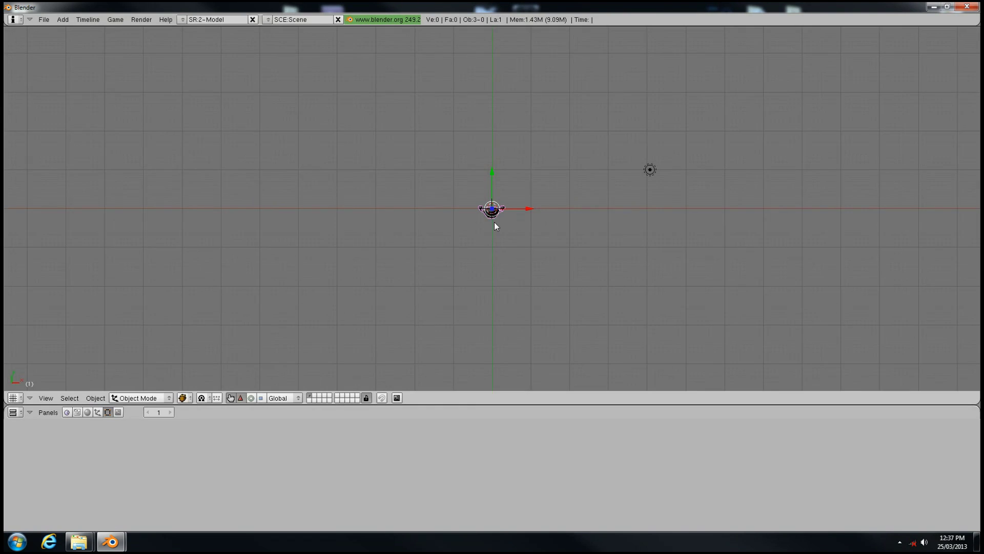
scroll(510, 200, "up", 14)
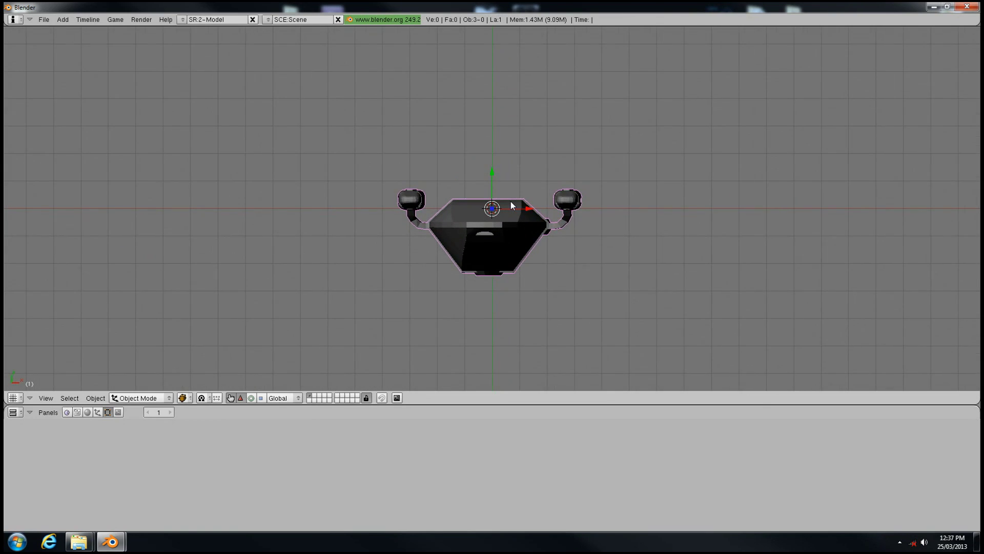
scroll(447, 203, "down", 2)
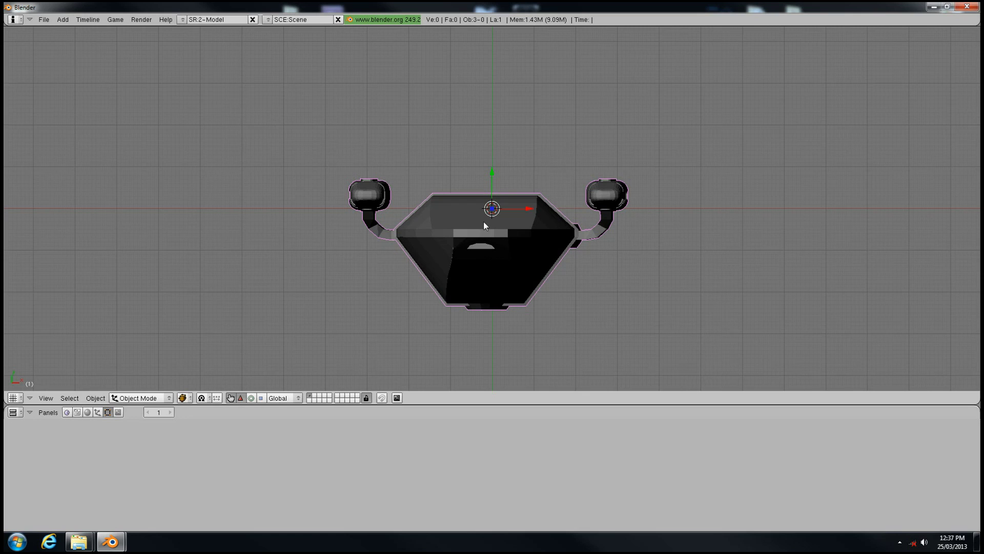
Rotate the shuttle 180° about the global Z axis.
left_click(102, 399)
mouse_move(117, 379)
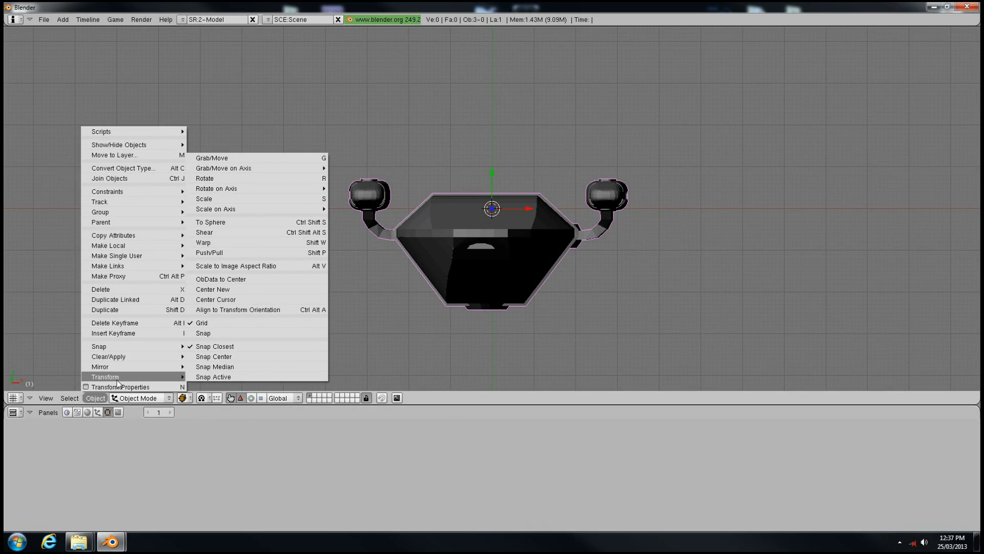
mouse_move(243, 190)
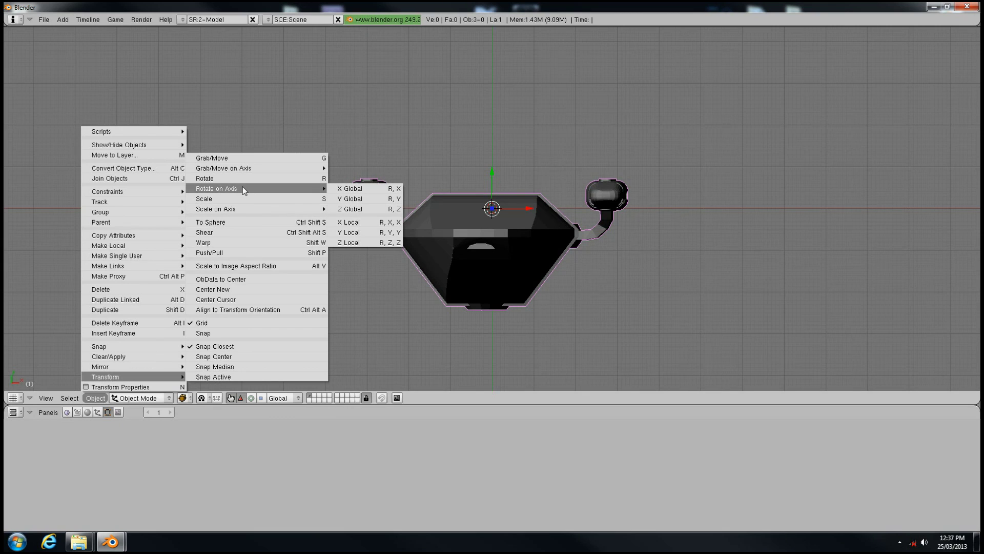
left_click(350, 209)
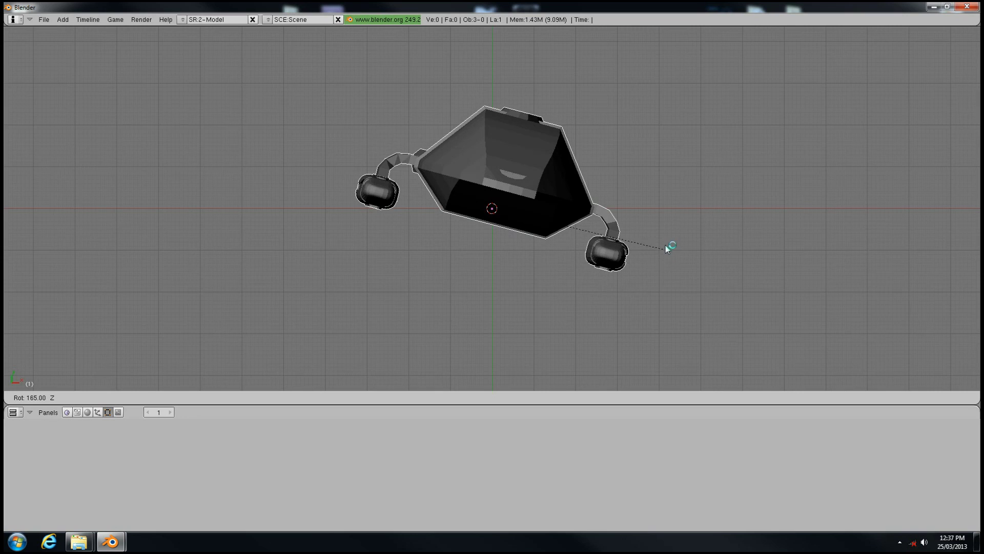
left_click(669, 209)
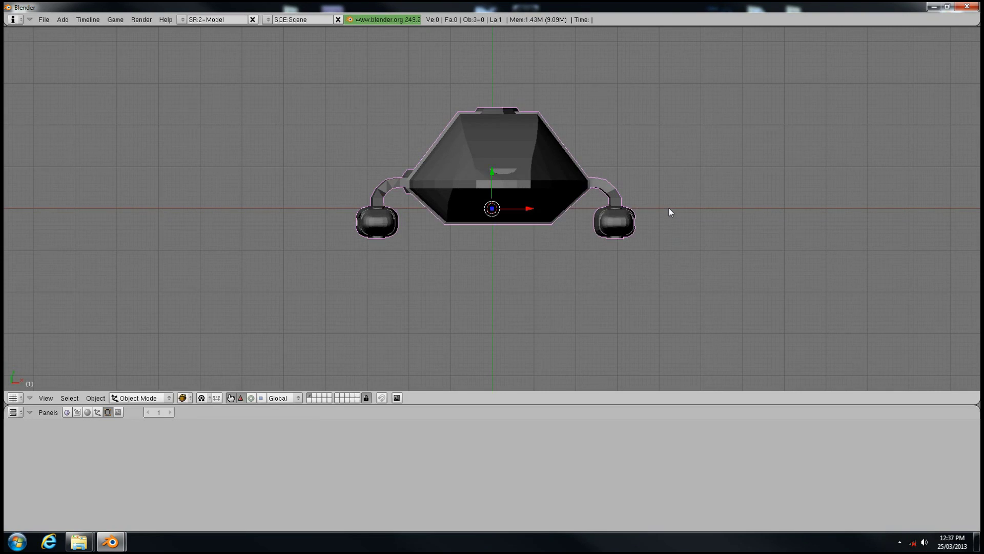
Start the DirectX export with Flip z enabled.
left_click(44, 20)
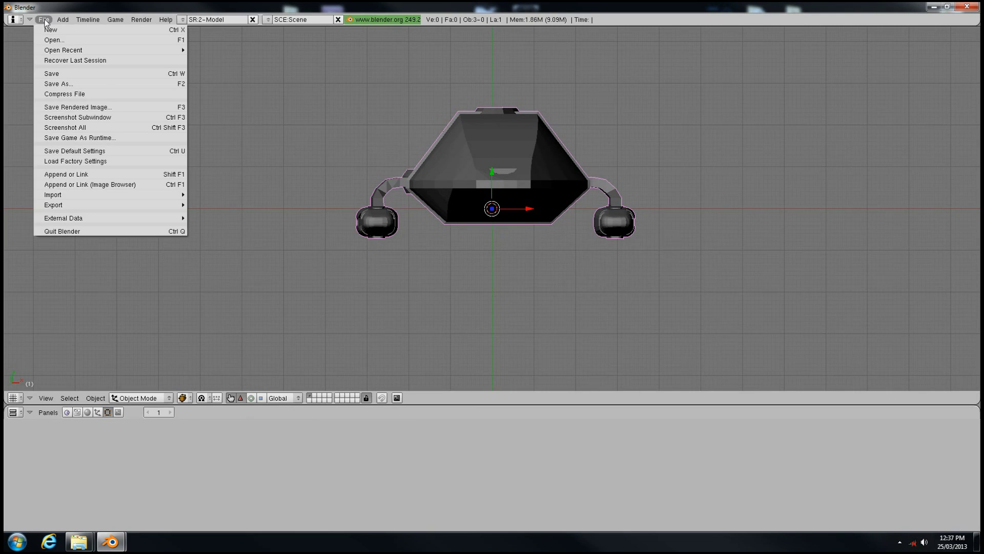
mouse_move(133, 197)
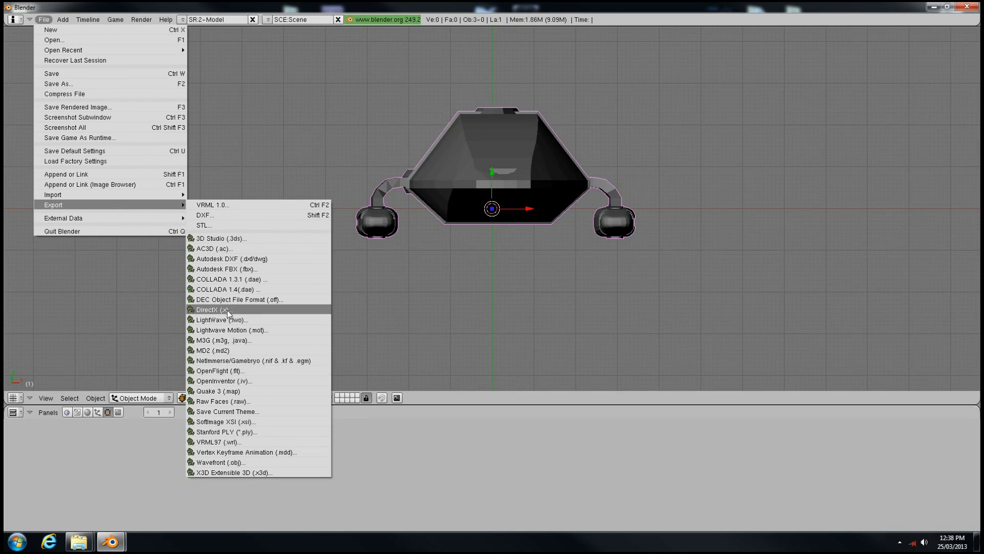
left_click(226, 311)
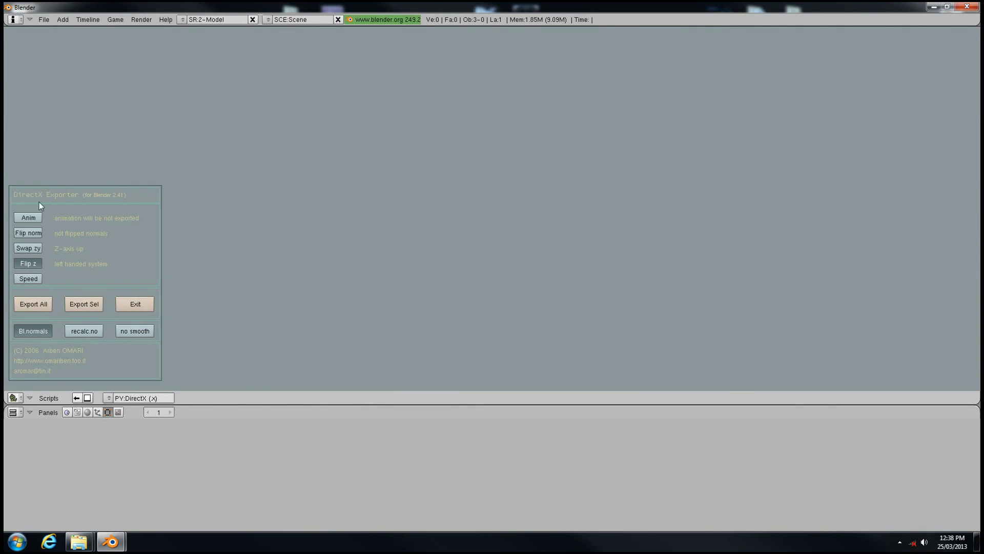
left_click(29, 263)
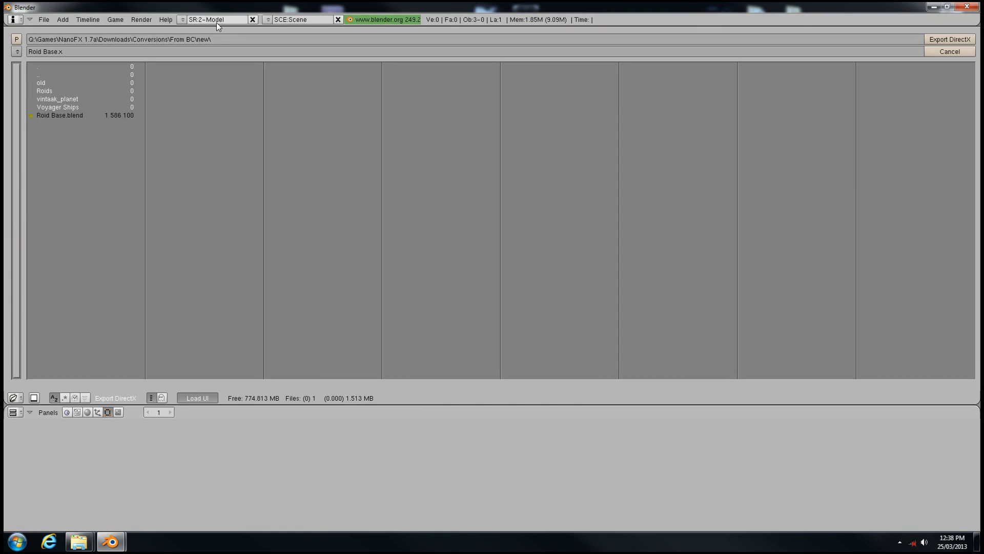
Export the model as Type 9.x into the CGIType9 folder and close the exporter.
left_click(229, 39)
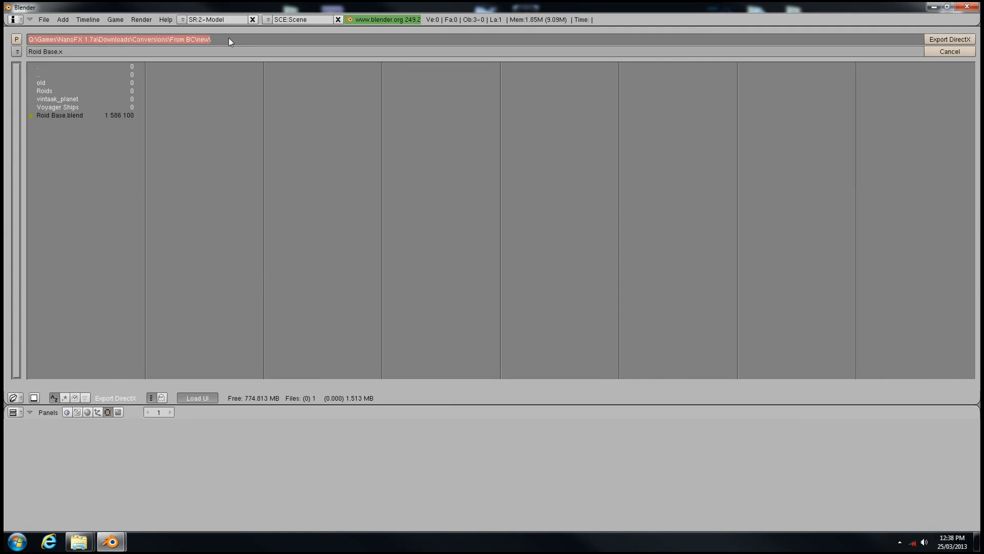
key("ctrl+v")
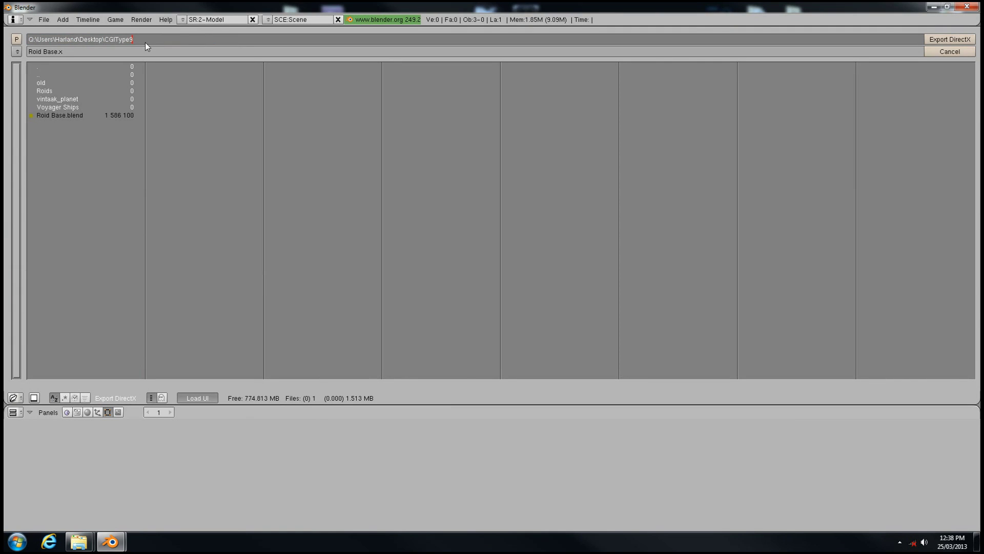
key("Return")
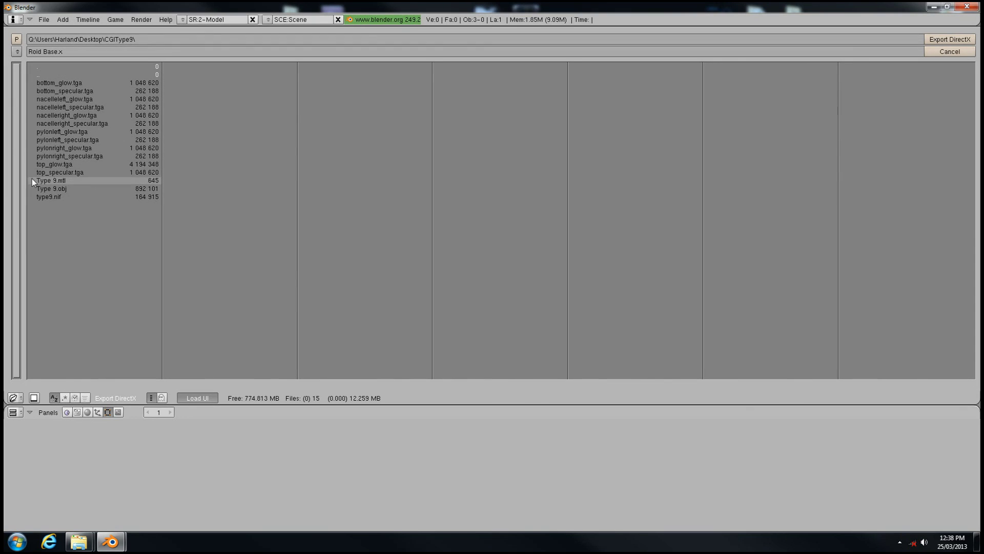
left_click(30, 52)
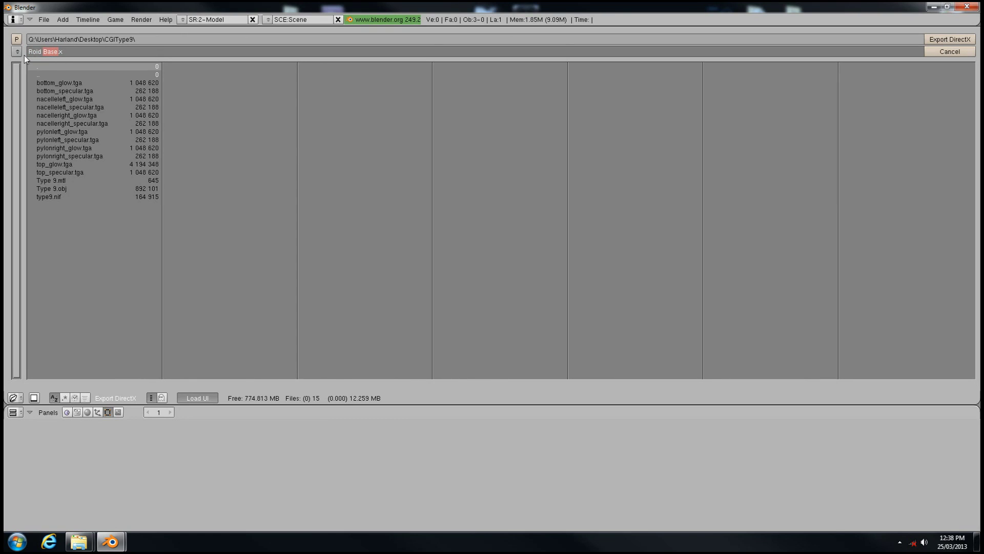
left_click_drag(24, 54, 13, 56)
key("Return")
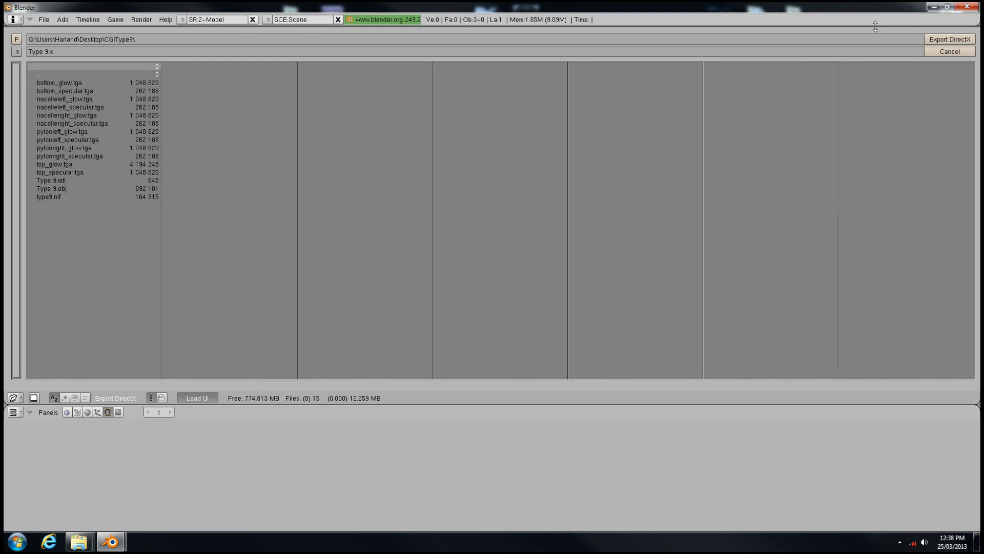
left_click(128, 50)
key("Return")
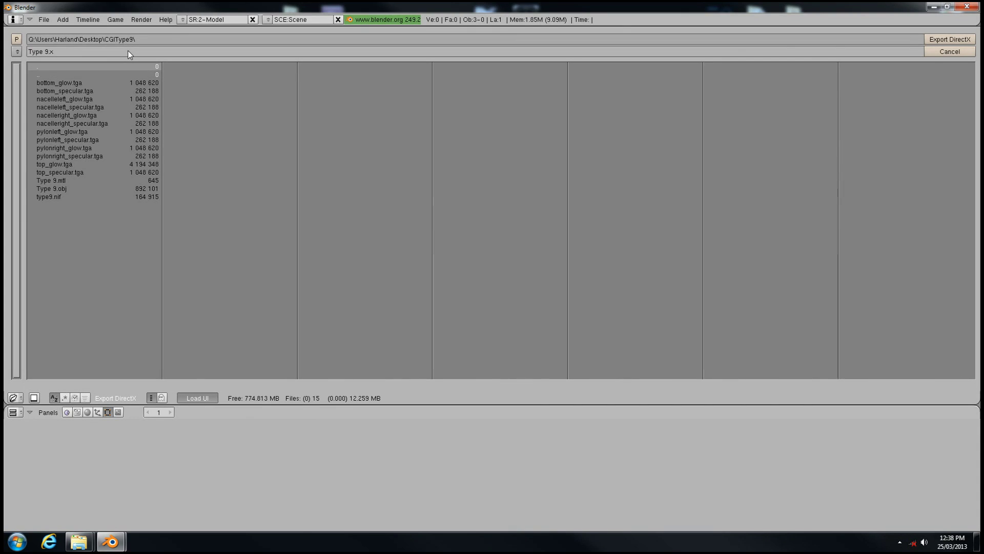
key("Return")
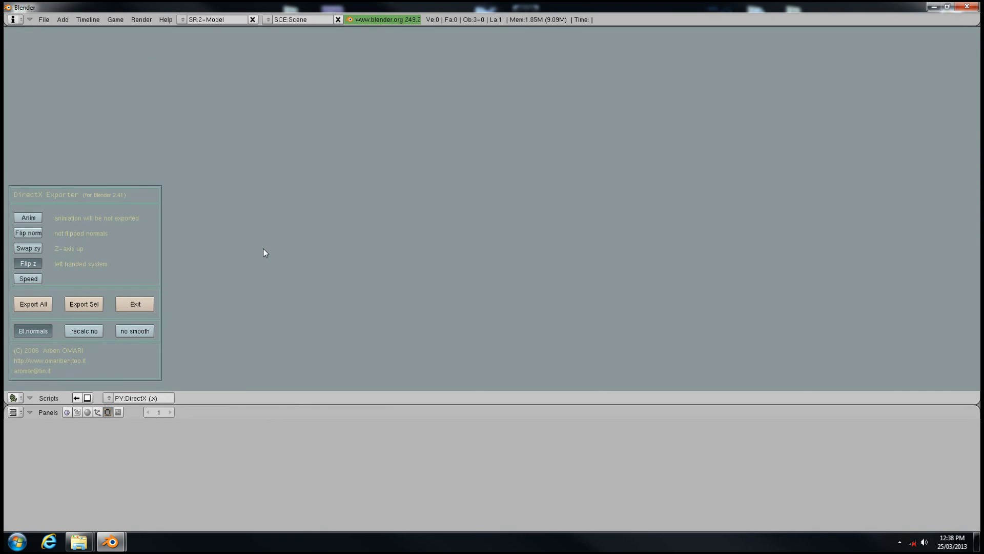
left_click(144, 304)
Close Blender and select the exported Type 9.x in the CGIType9 folder.
left_click(967, 6)
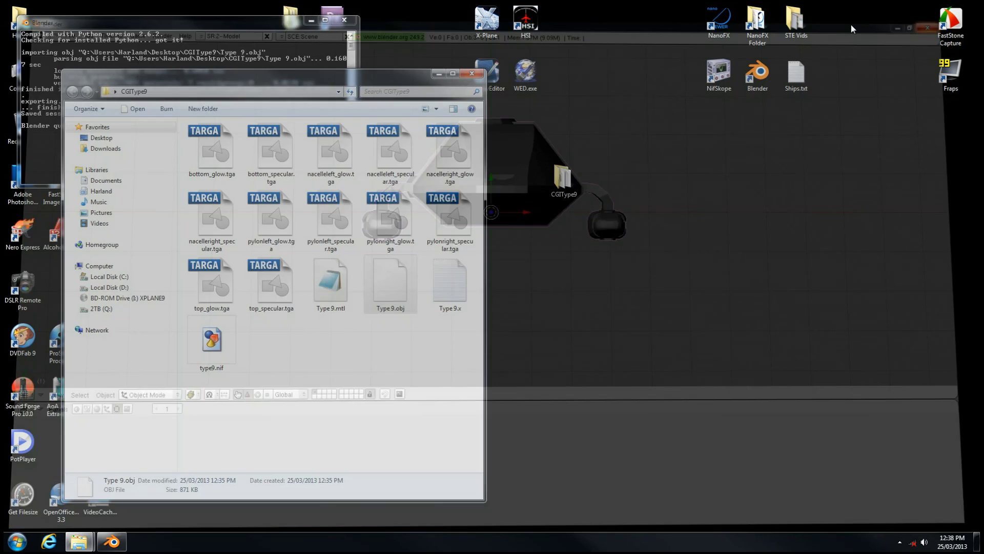
left_click(451, 285)
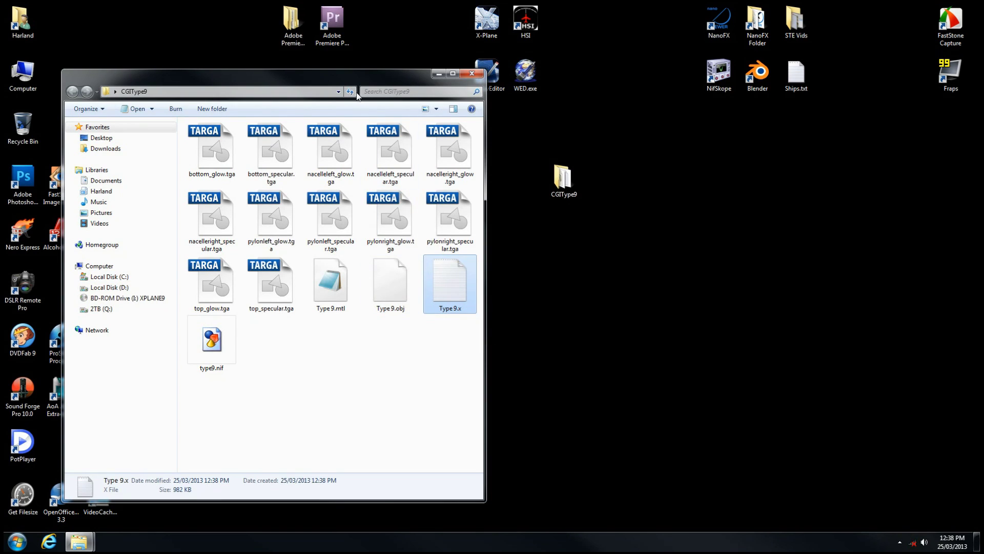
left_click_drag(353, 86, 382, 79)
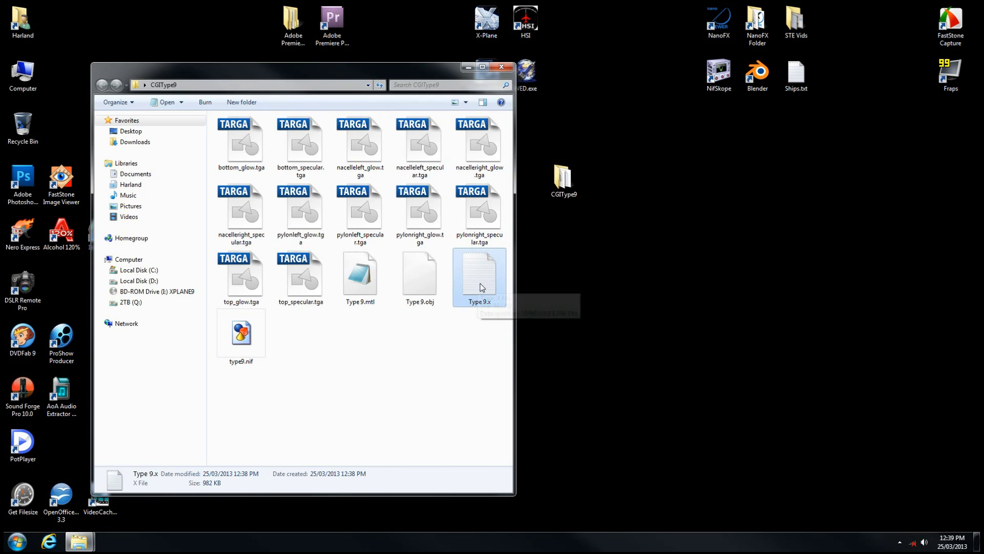
Delete Type 9.obj, Type 9.mtl and type9.nif from CGIType9.
left_click(420, 283)
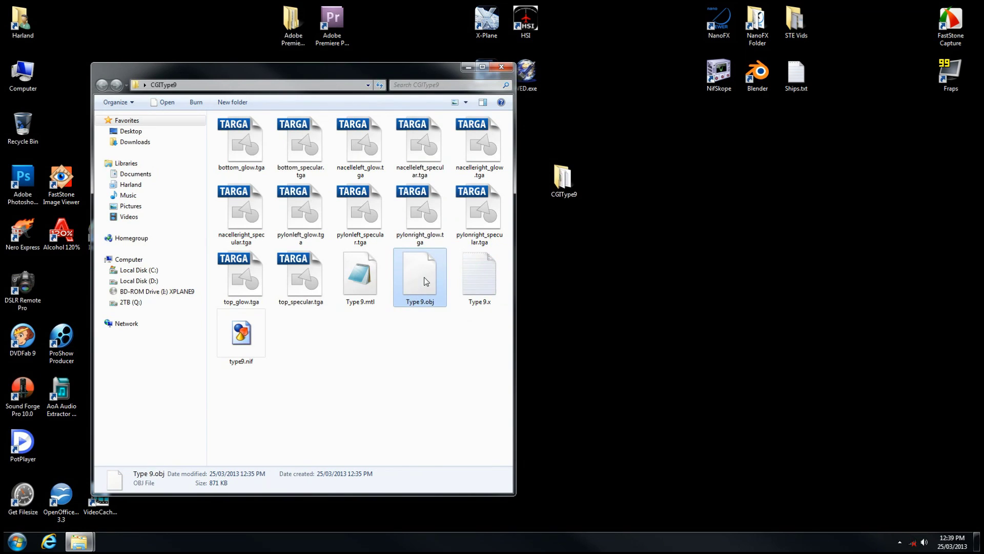
left_click(374, 277, "ctrl")
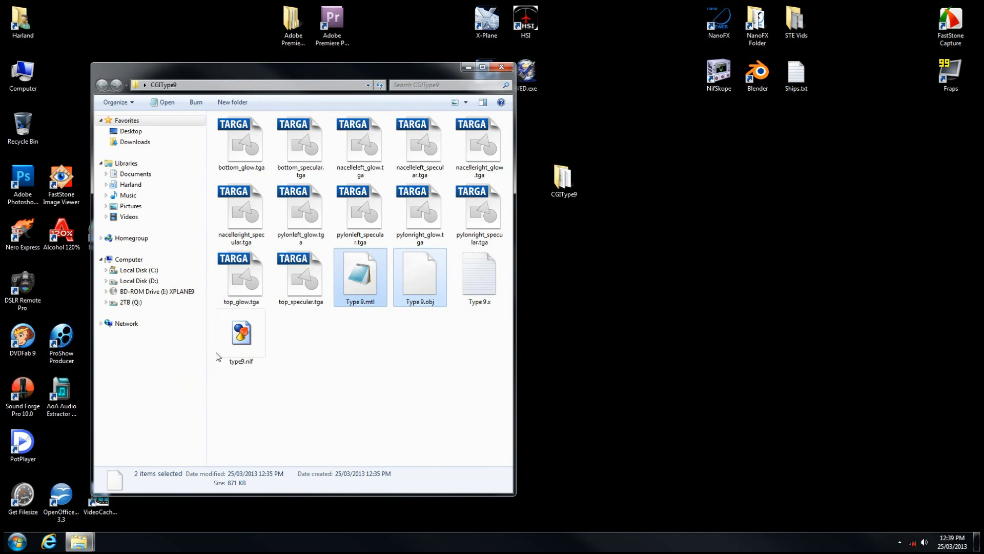
left_click(237, 330, "ctrl")
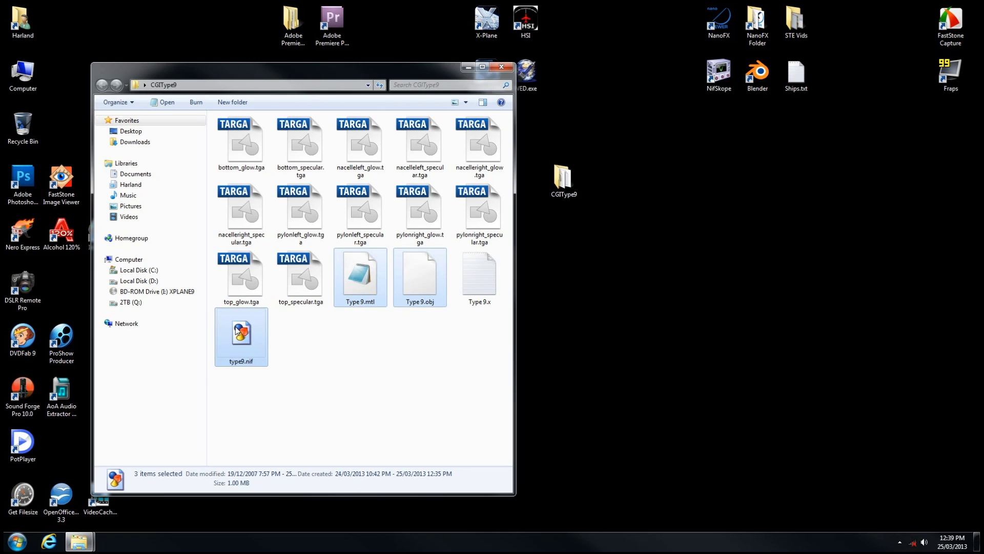
key("Delete")
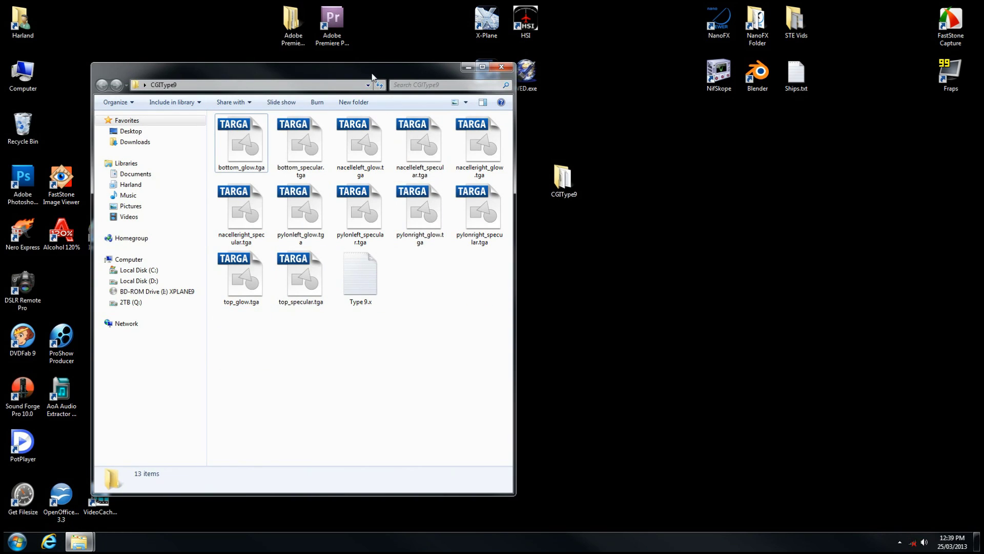
left_click_drag(372, 77, 407, 76)
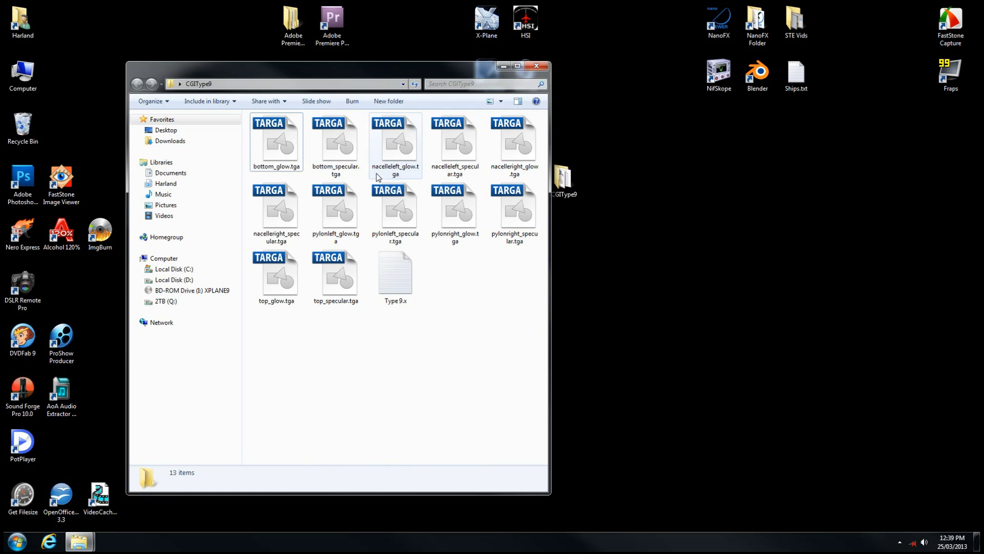
Create a new folder named High inside CGIType9.
left_click(387, 102)
type("H")
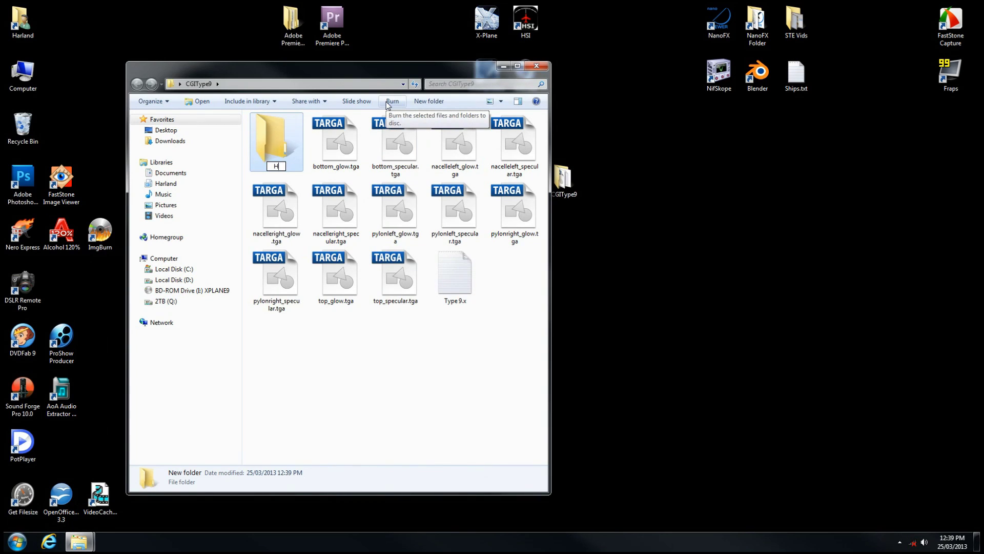
type("igh")
key("Return")
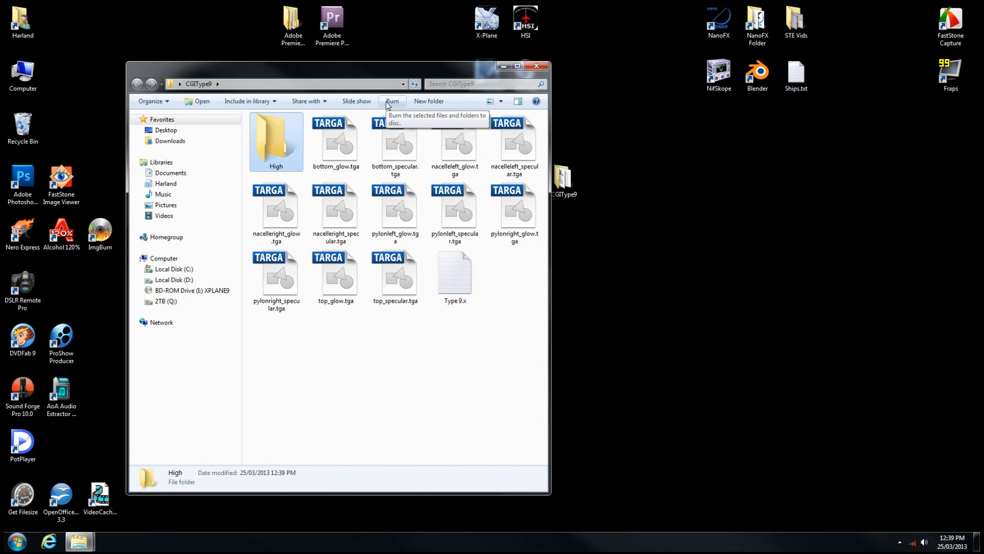
Move all twelve TGA textures, bottom_glow.tga through top_specular.tga, into the High folder.
left_click(348, 144)
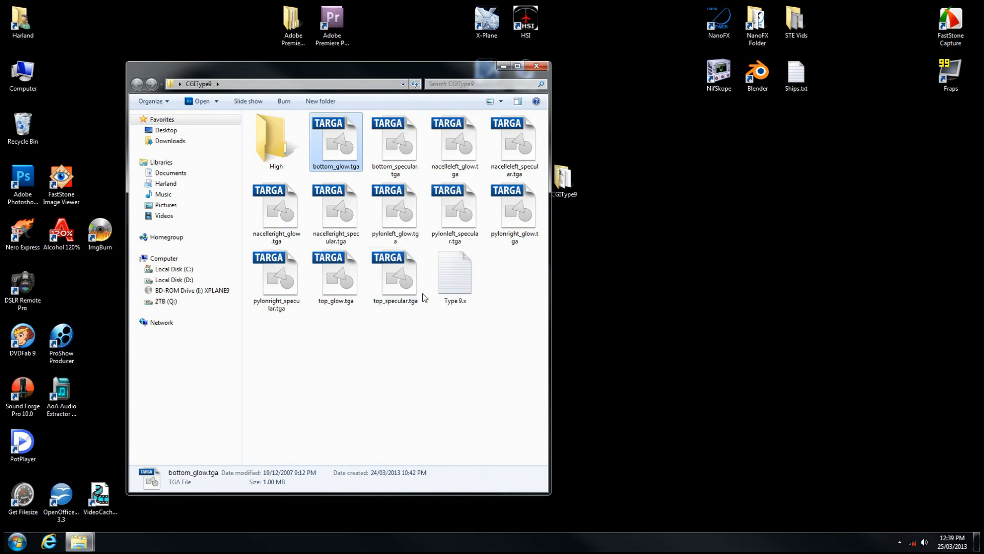
left_click(407, 282, "shift")
left_click_drag(406, 282, 281, 149)
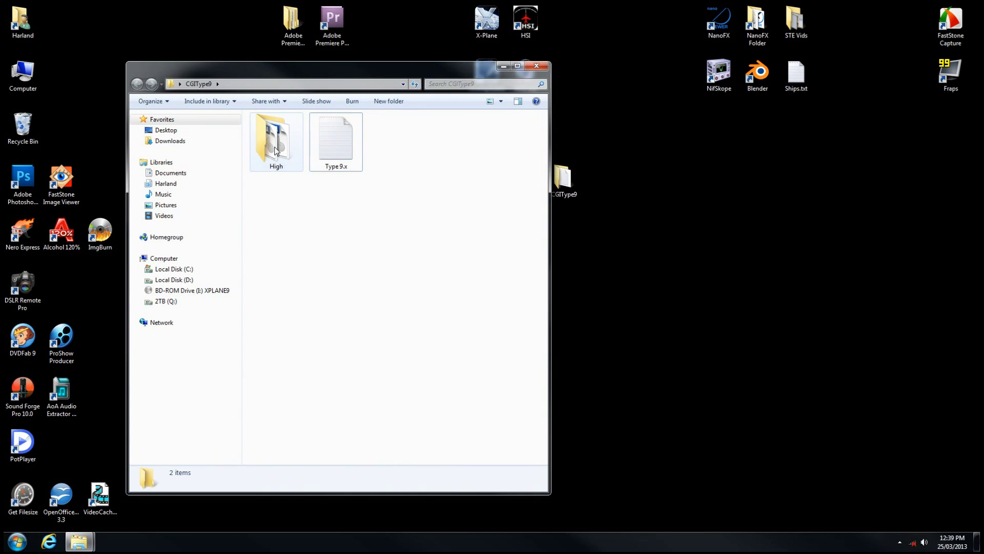
mouse_move(297, 73)
left_mouse_down()
mouse_move(355, 78)
mouse_move(362, 96)
mouse_move(274, 96)
mouse_move(317, 74)
mouse_move(287, 75)
left_mouse_up()
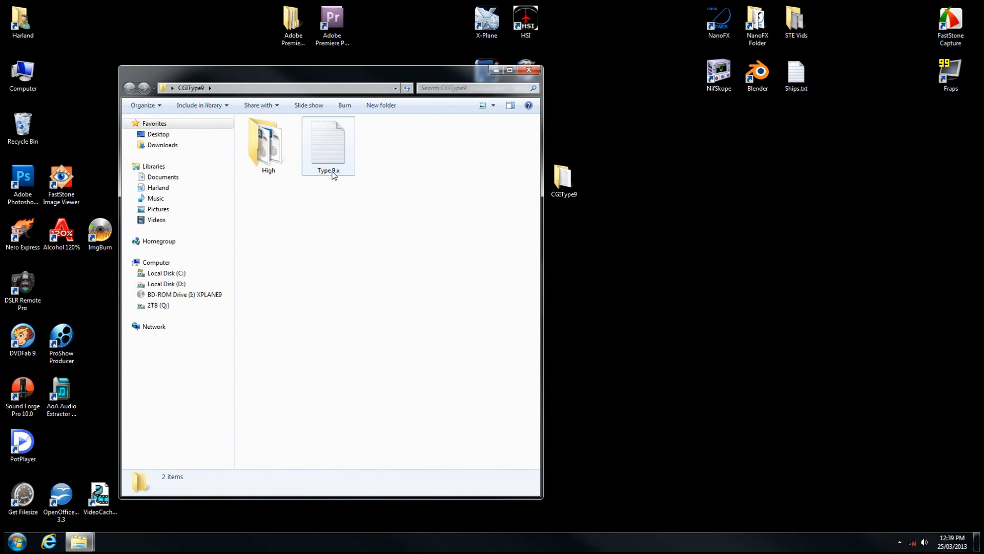
mouse_move(333, 176)
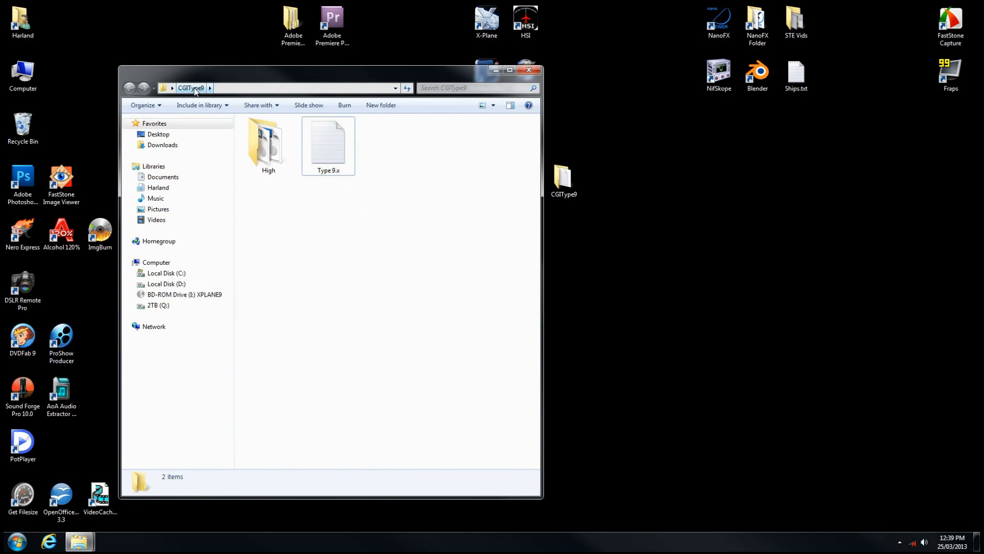
key("Left")
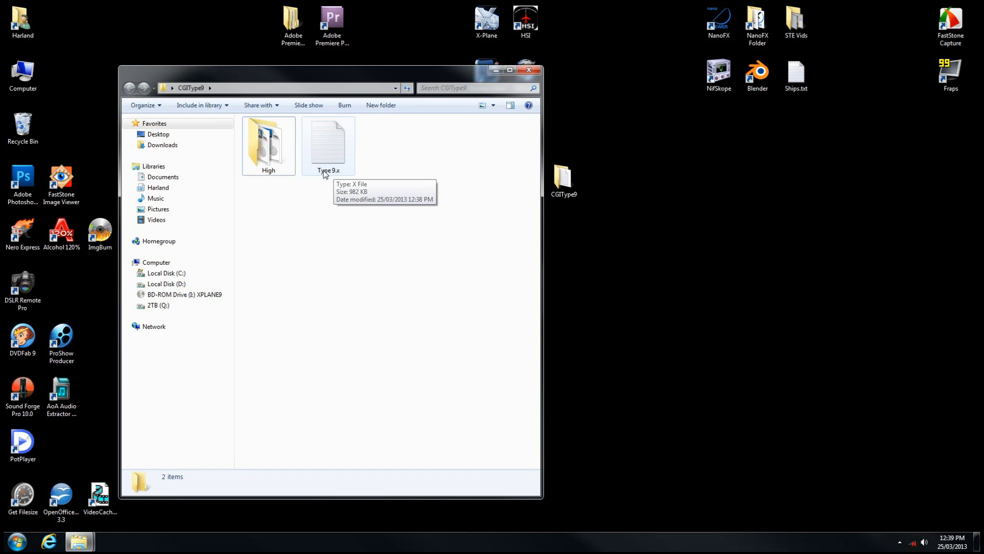
left_click(529, 70)
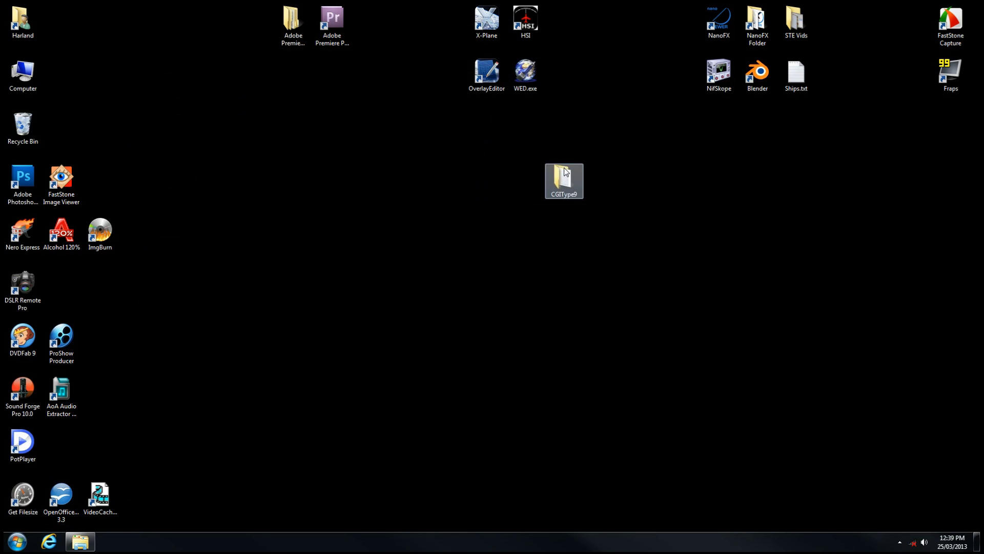
Rename the CGIType9 desktop folder to Type 9 using F2.
left_click(564, 179)
key("F2")
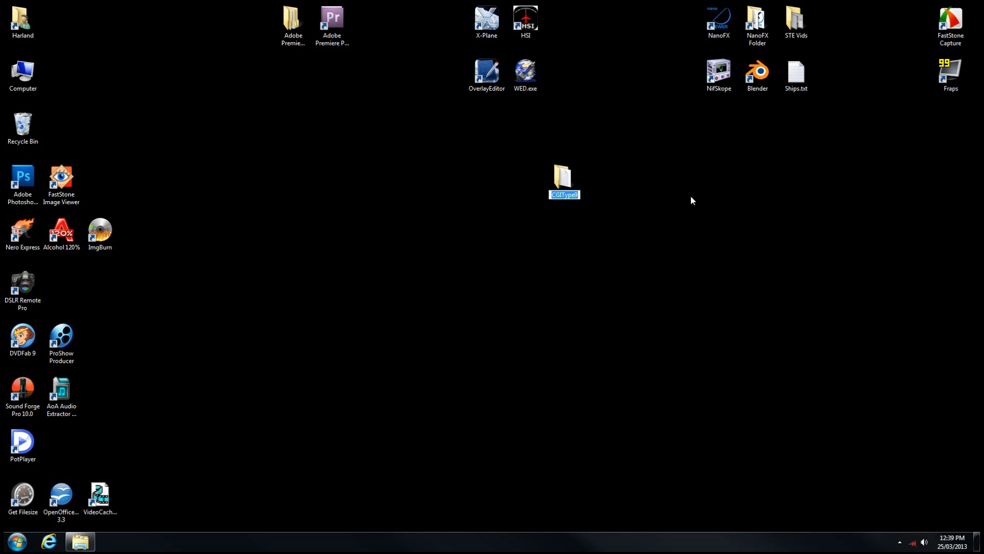
type("Type 9")
key("Return")
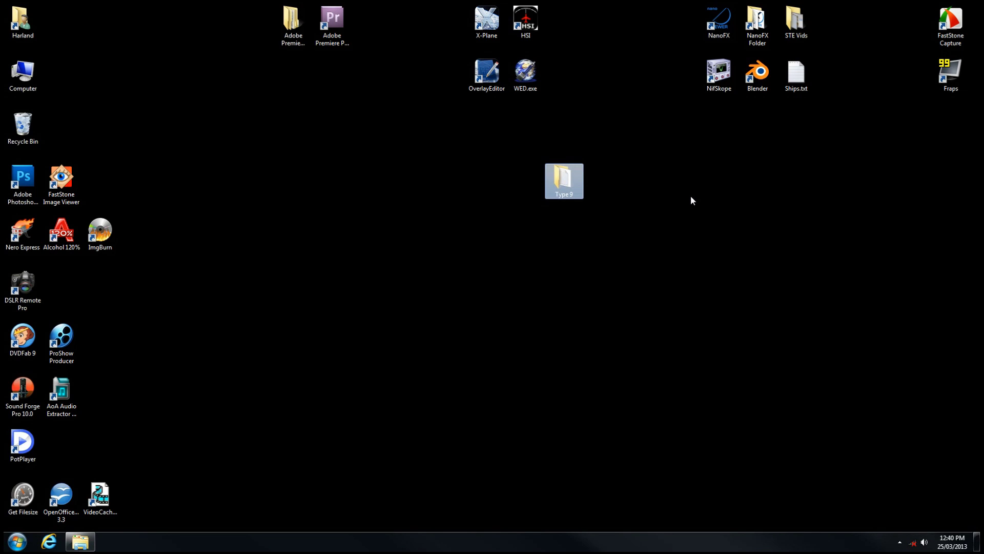
Cut the Type 9 folder and paste it into NanoFX 1.7a\Gfx\Models\Federation\Shuttles.
right_click(568, 174)
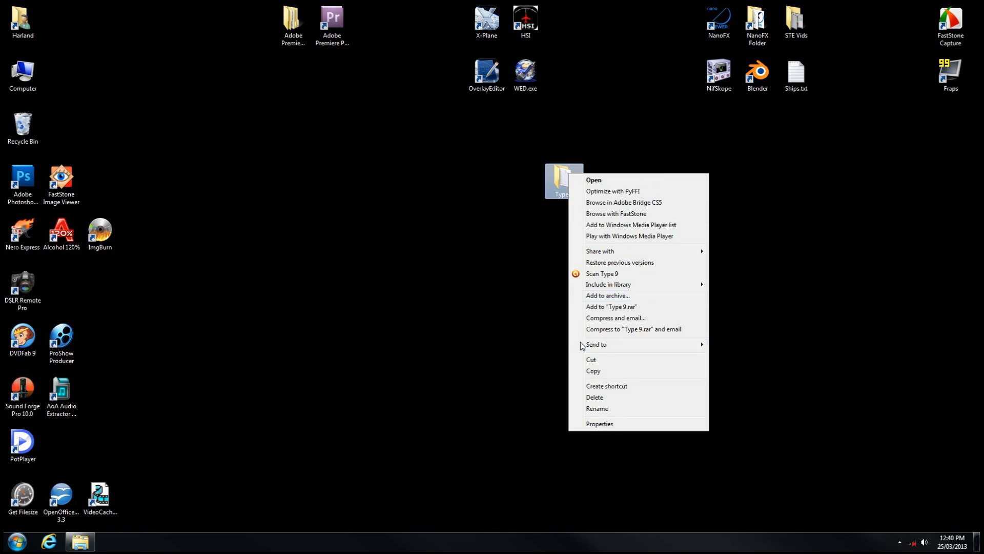
left_click(592, 360)
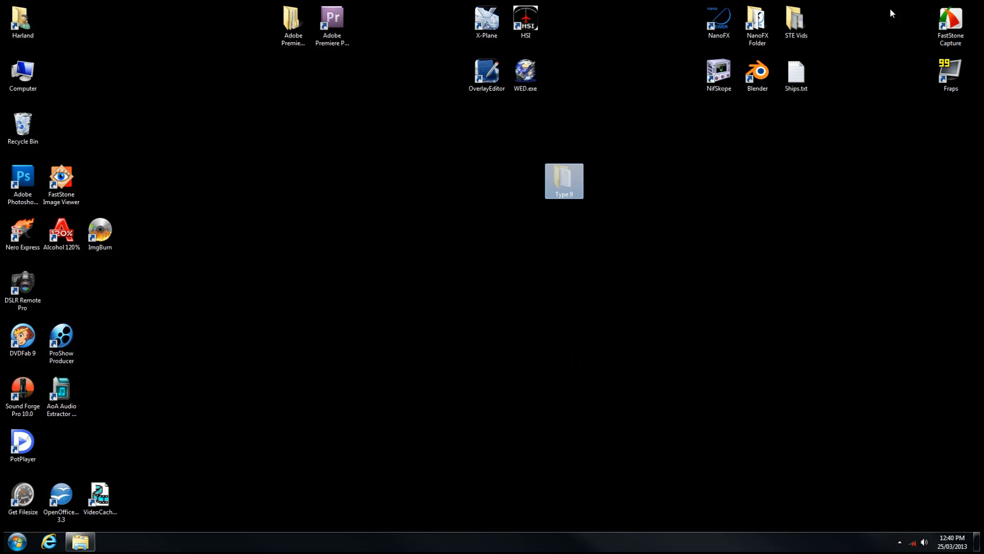
double_click(767, 20)
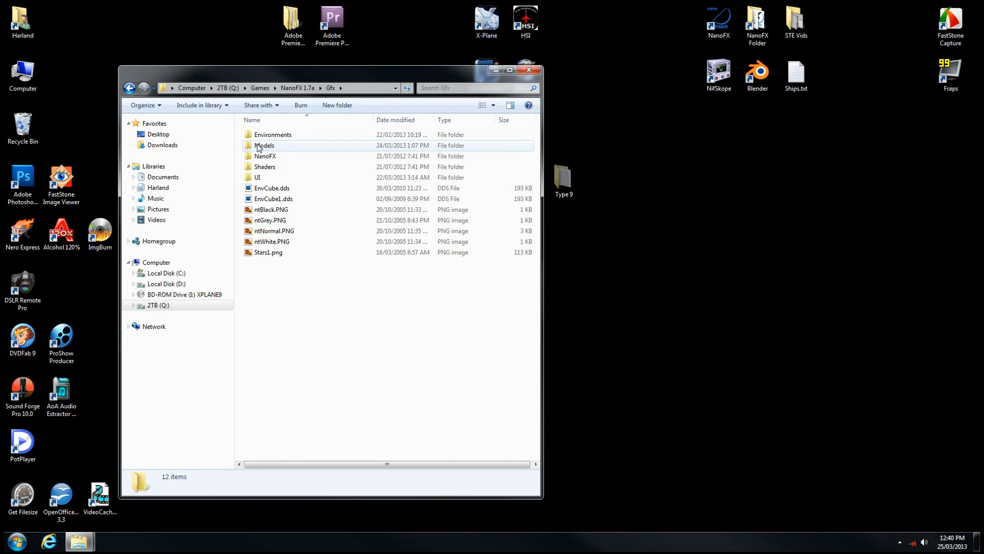
double_click(260, 147)
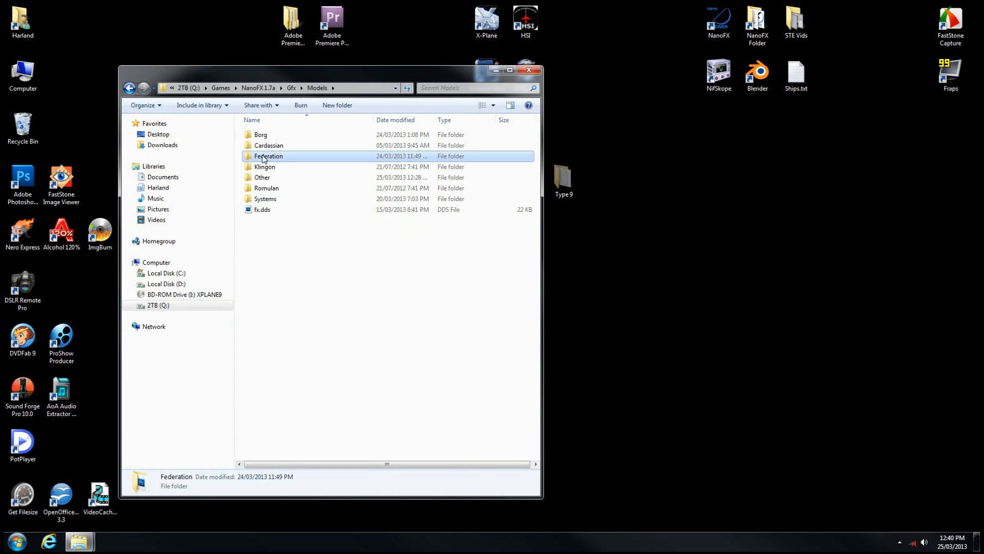
double_click(264, 160)
double_click(266, 178)
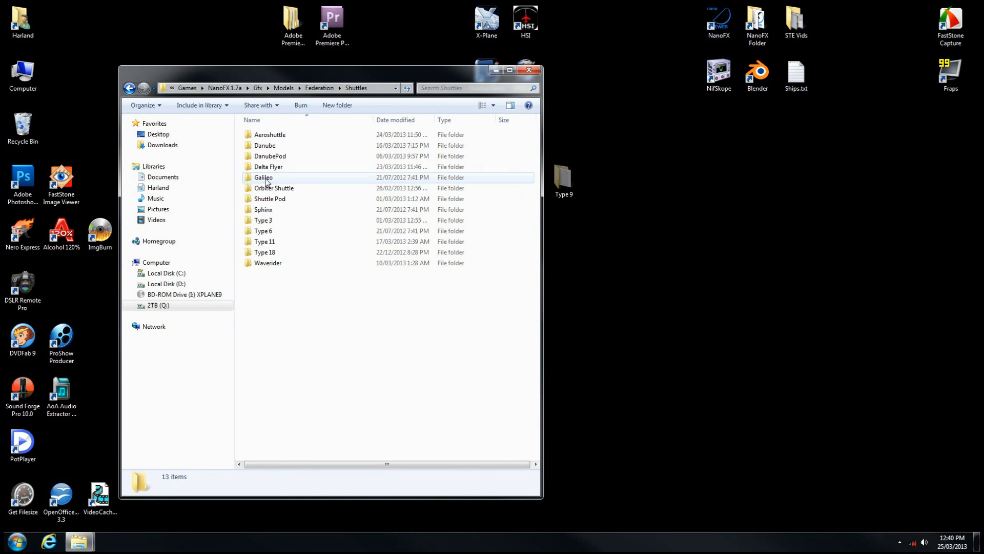
right_click(302, 292)
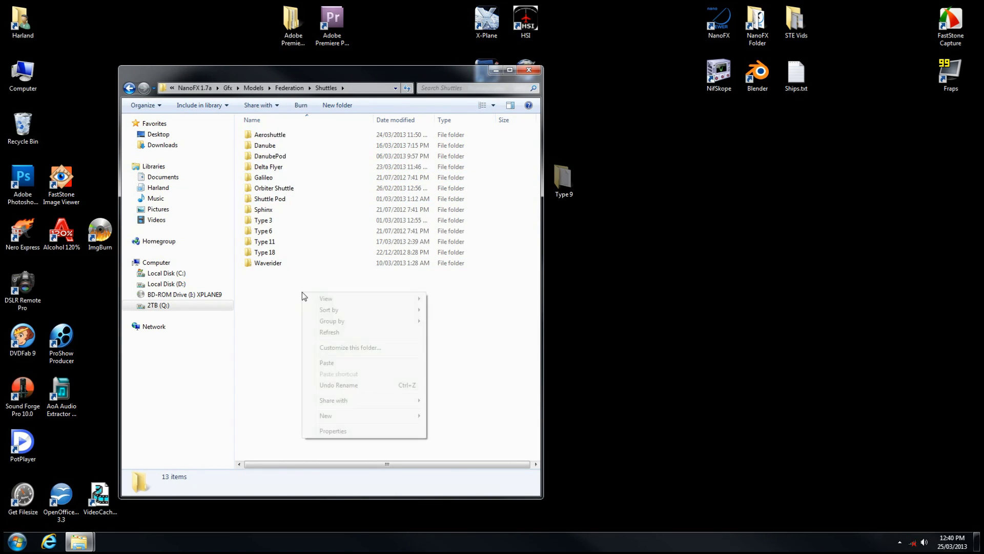
left_click(327, 362)
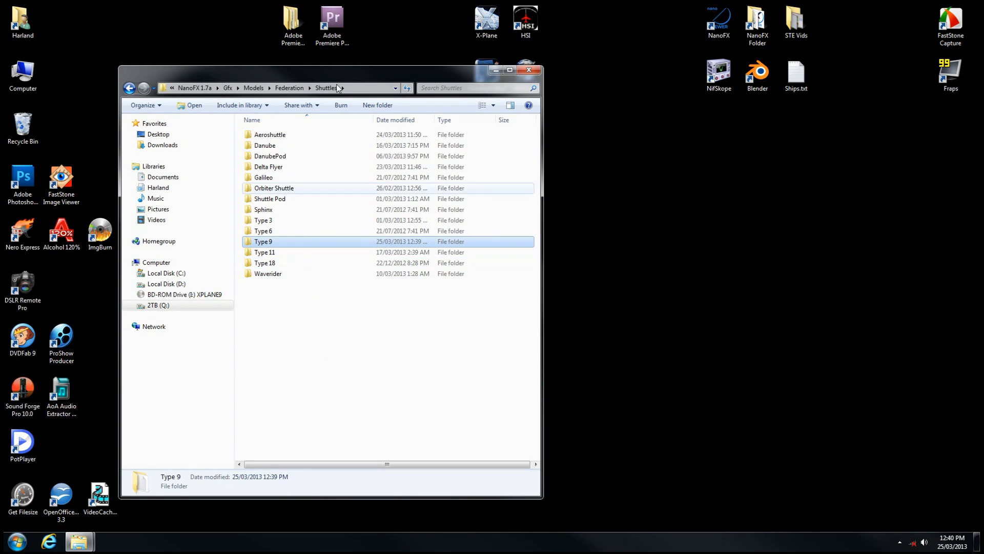
left_click_drag(331, 76, 244, 94)
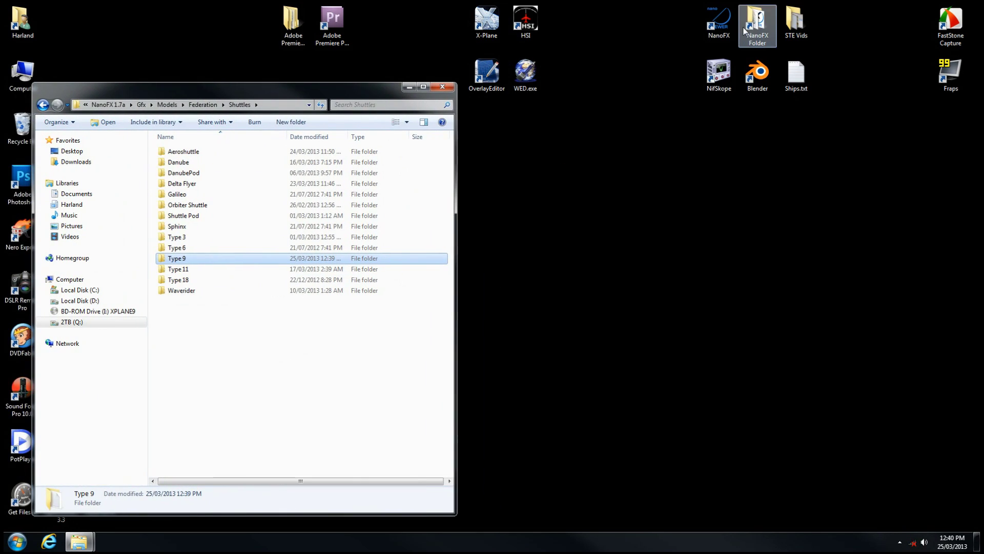
Launch NanoFX Viewer and load Federation > Shuttles > Type 9 as a non-player object.
left_click(724, 28)
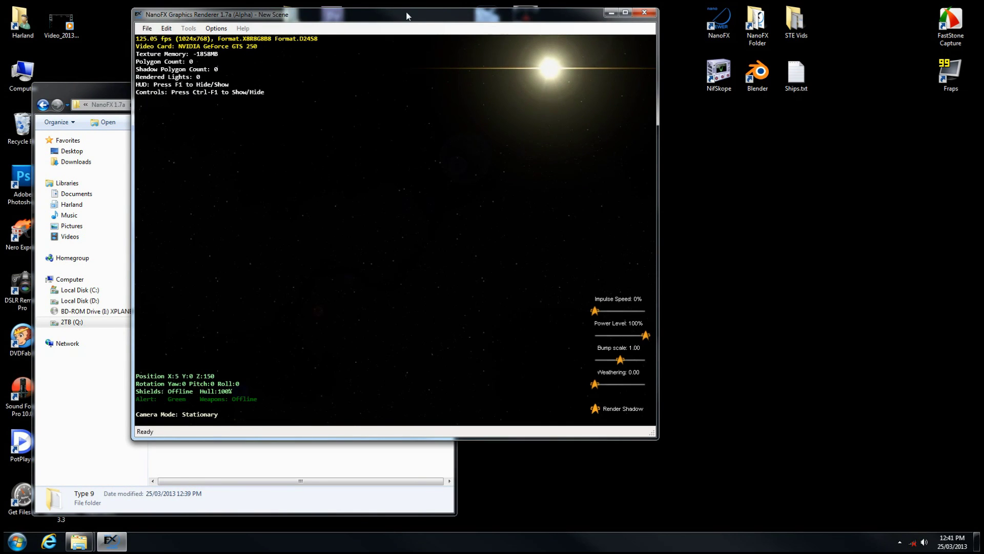
left_click_drag(406, 15, 612, 44)
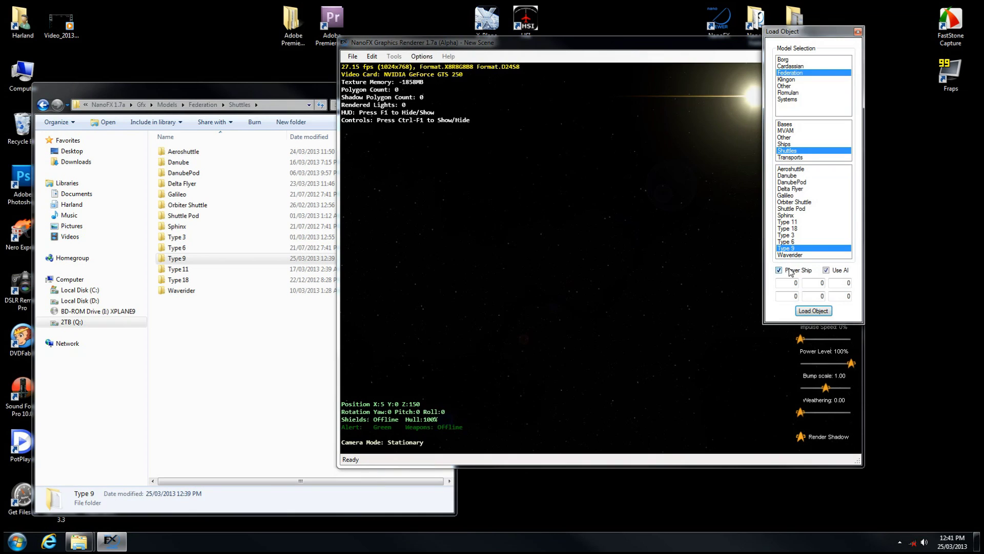
left_click(809, 310)
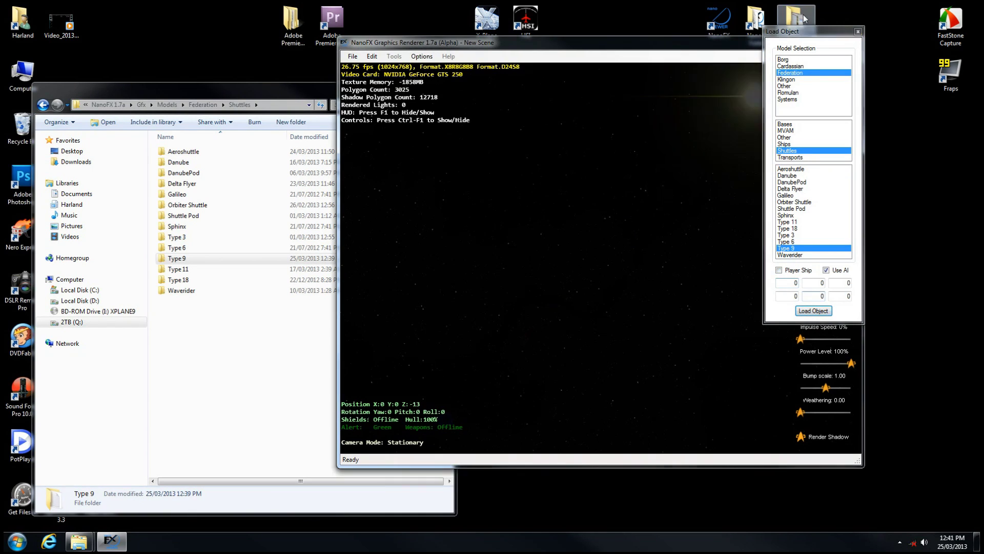
left_click(857, 31)
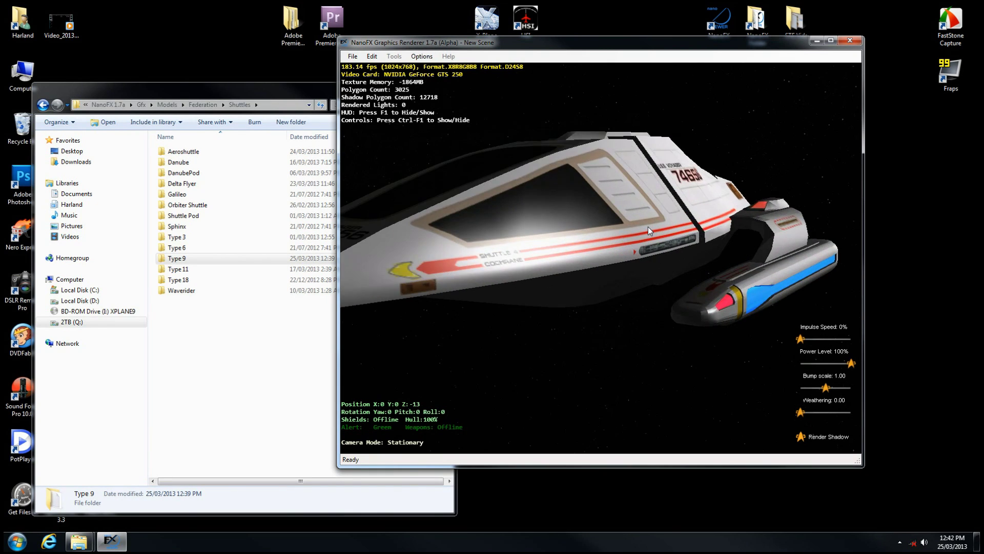
Zoom and rotate the Type 9 shuttle through rear and side views to its 74656-marked top front.
scroll(636, 230, "up", 5)
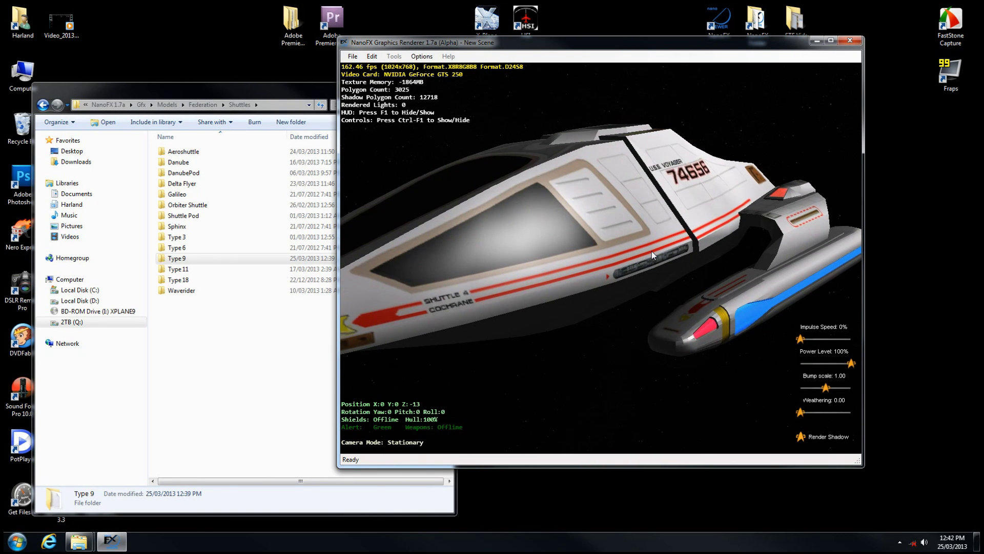
scroll(651, 251, "down", 3)
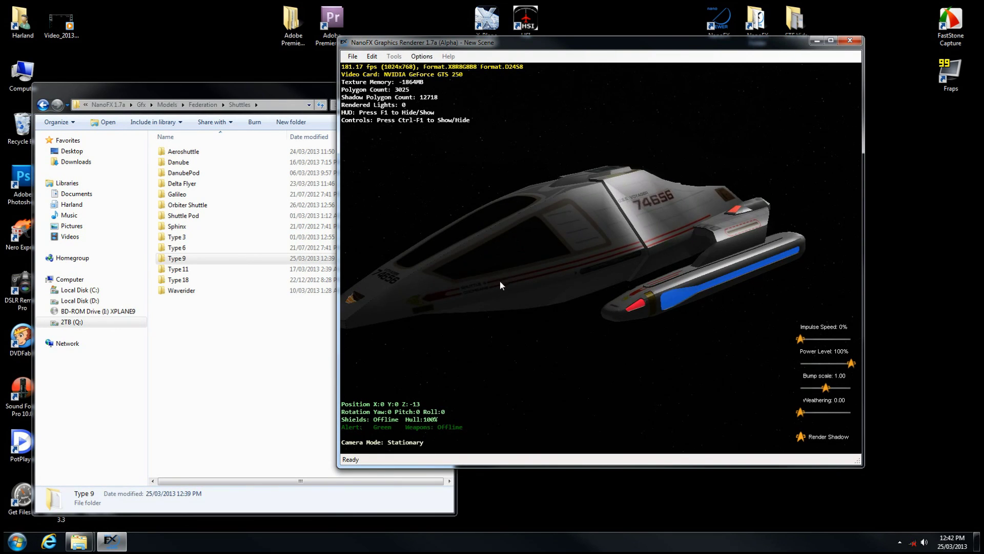
left_click_drag(500, 281, 522, 239)
left_click_drag(707, 240, 603, 272)
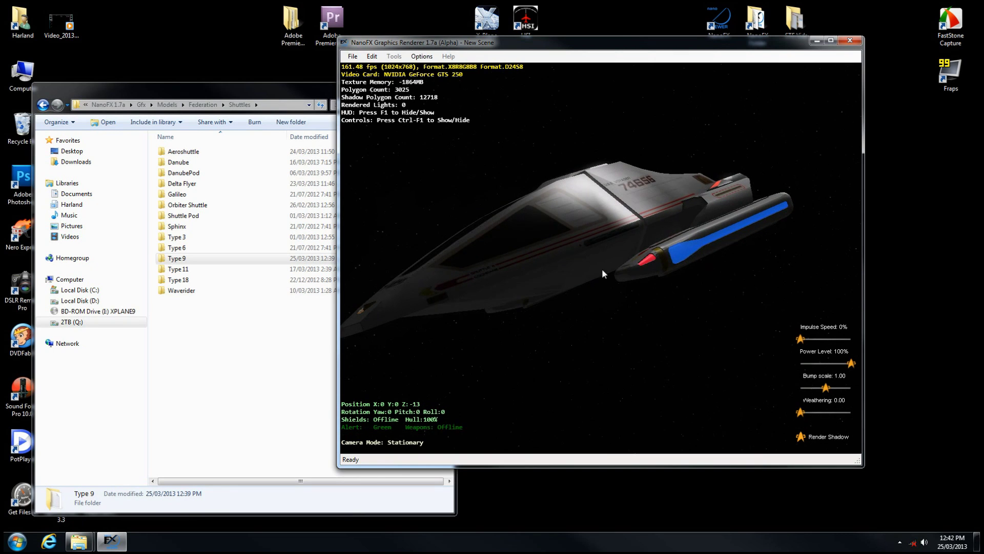
left_click_drag(615, 348, 665, 196)
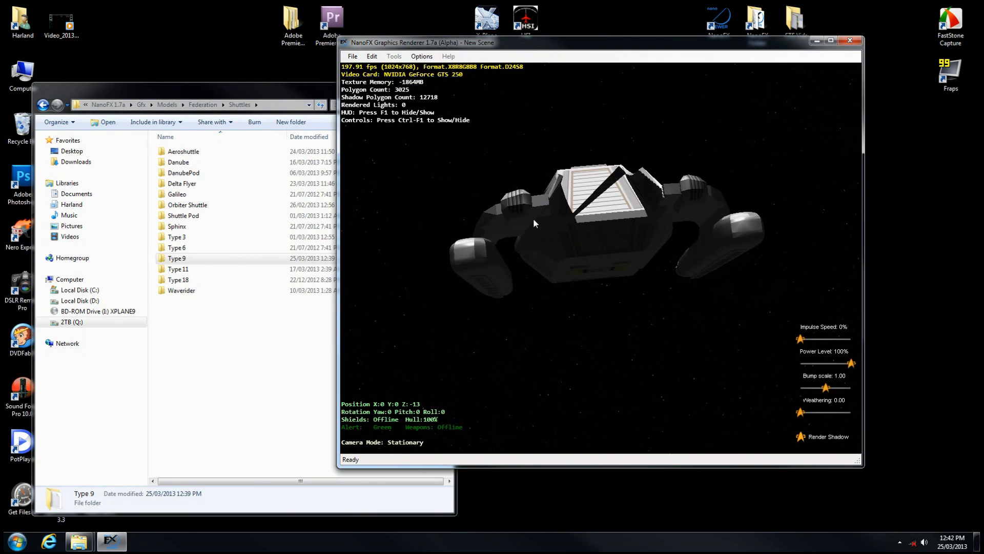
left_click_drag(522, 204, 624, 219)
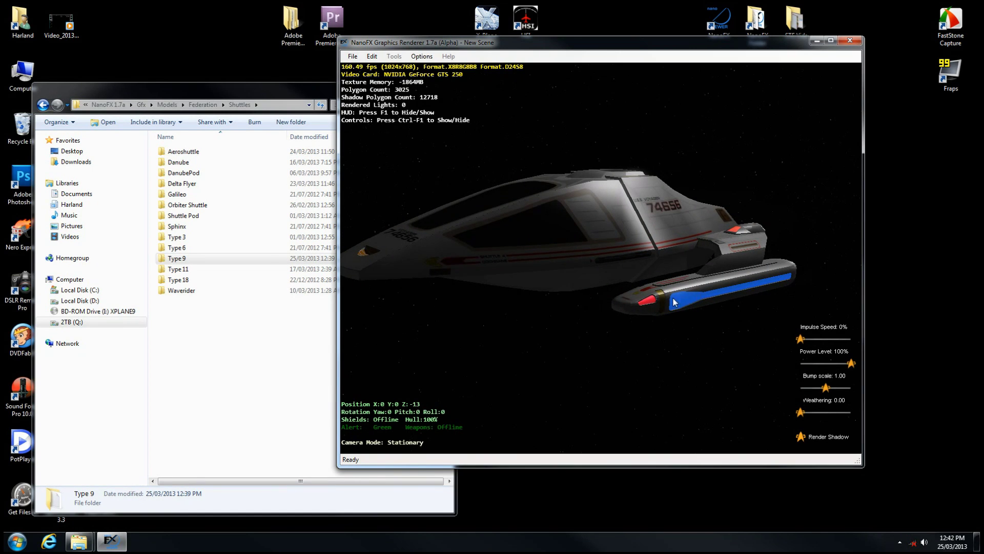
left_click_drag(616, 301, 702, 262)
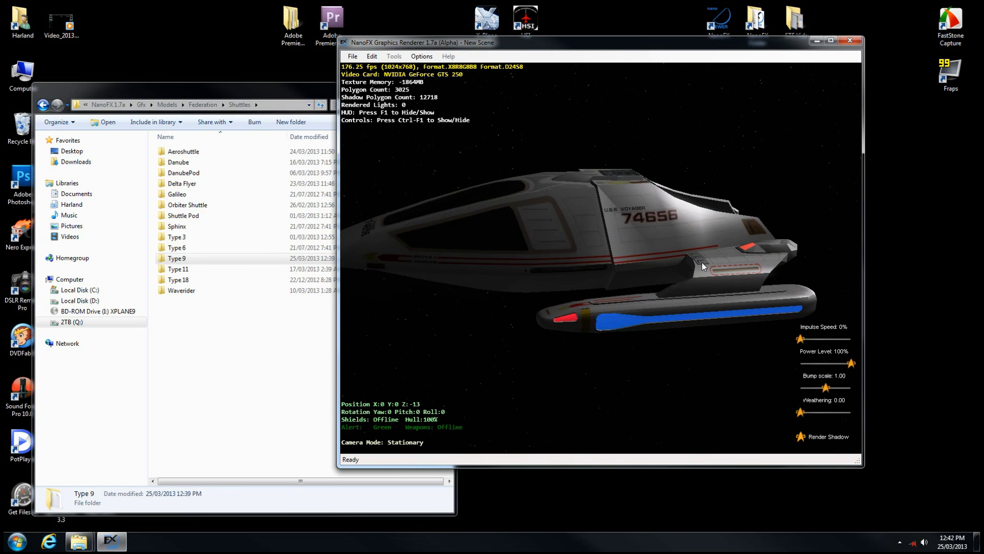
left_click_drag(506, 272, 664, 272)
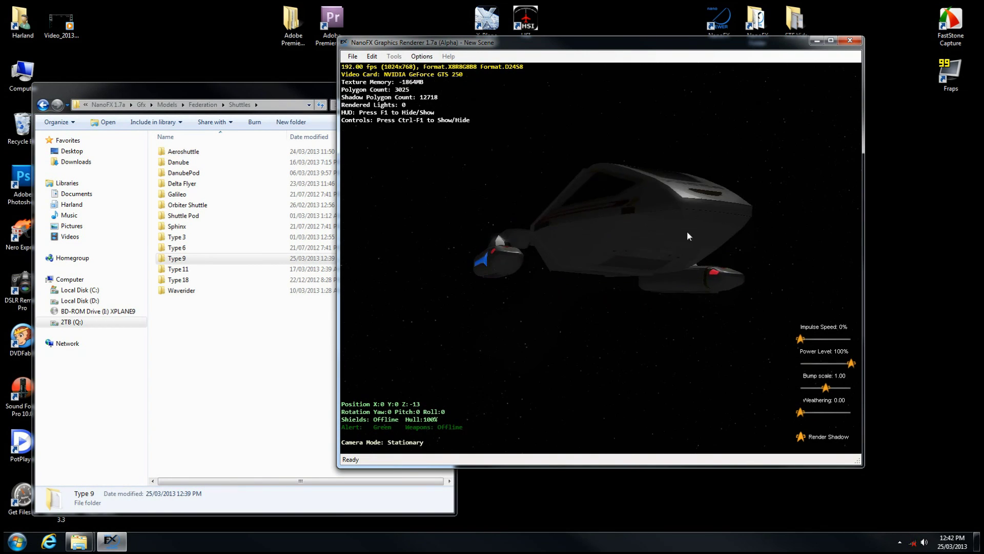
left_click_drag(687, 233, 840, 219)
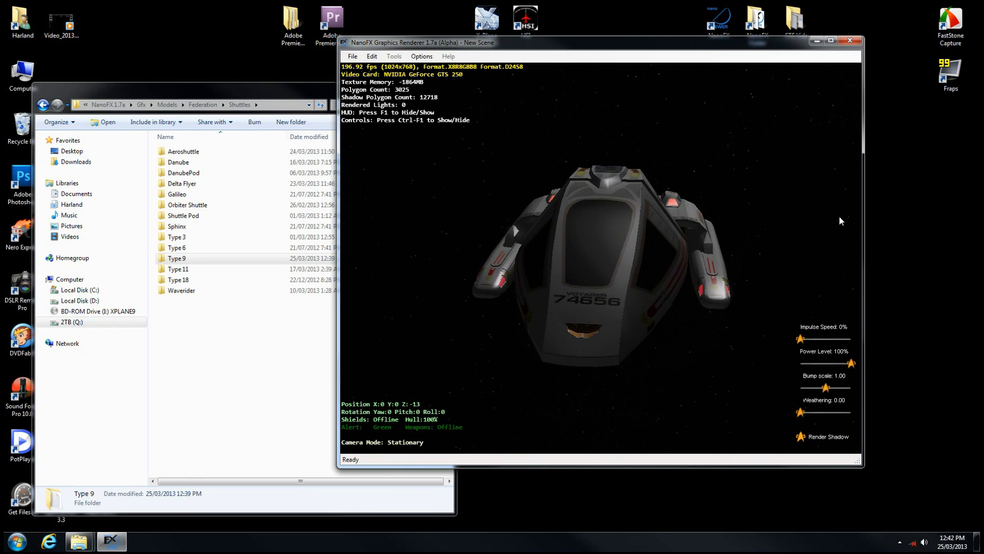